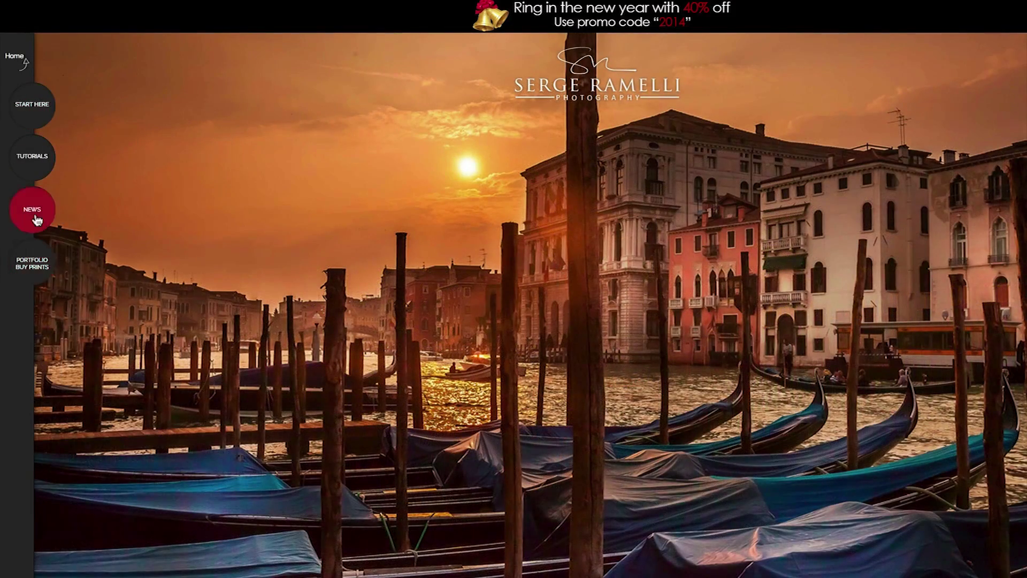
Sign up for the newsletter with the subscriber's name and e-mail to reach the Subscribers' Goodies page
{"action": "mouse_move", "coordinate": [37, 217]}
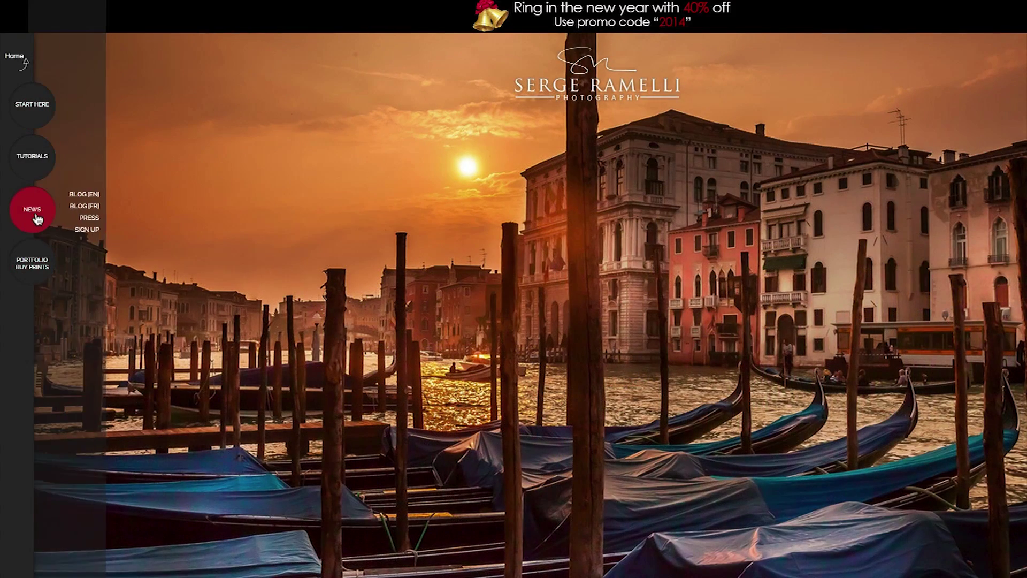
{"action": "left_click", "coordinate": [90, 230]}
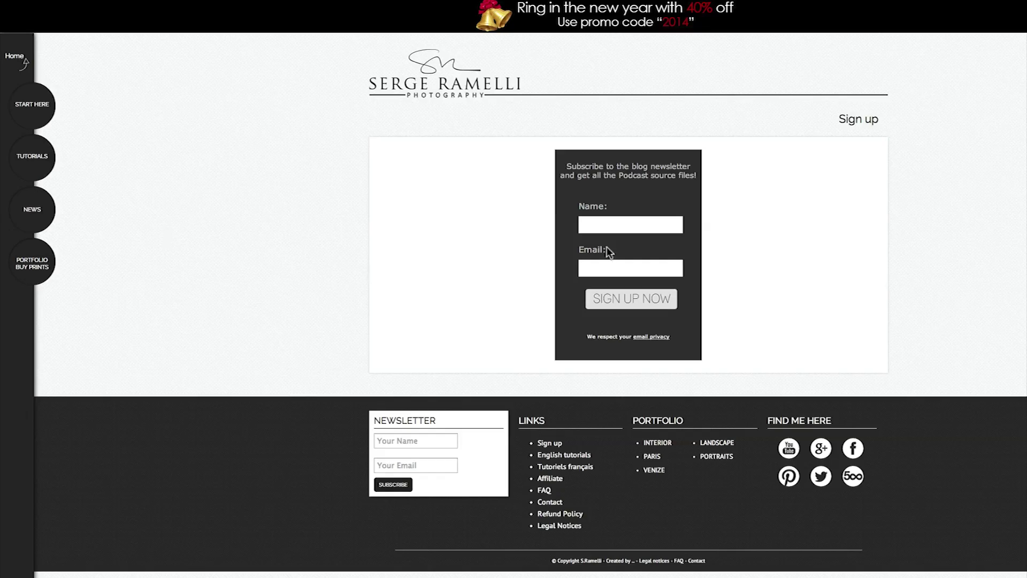
{"action": "left_click", "coordinate": [620, 227]}
{"action": "left_click", "coordinate": [617, 274]}
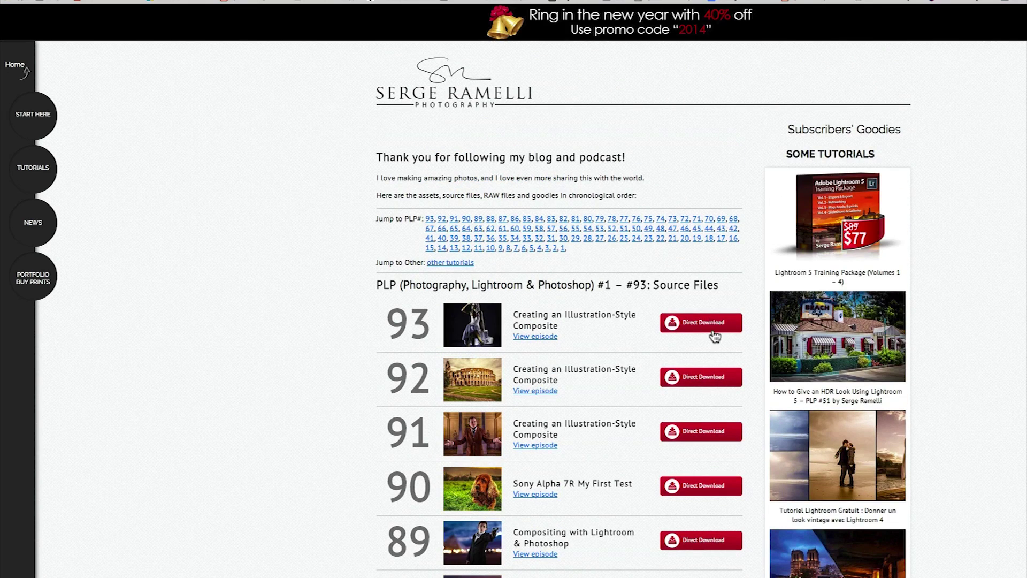
Scroll through the PLP source-file list, then open the Photography Tutorials Training Packages page
{"action": "scroll", "coordinate": [703, 413], "scroll_direction": "down", "scroll_amount": 3}
{"action": "scroll", "coordinate": [703, 410], "scroll_direction": "down", "scroll_amount": 3}
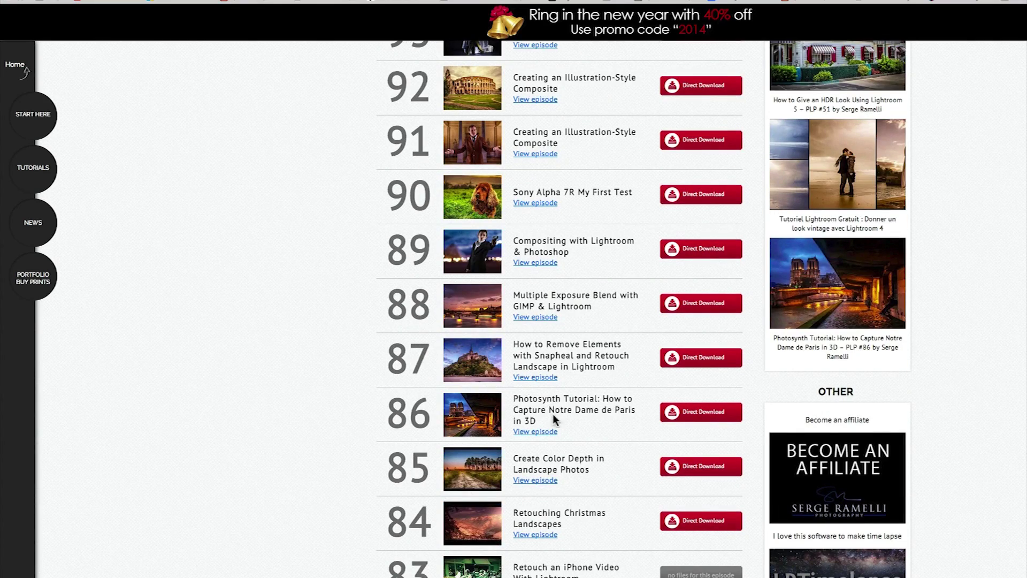
{"action": "scroll", "coordinate": [625, 365], "scroll_direction": "down", "scroll_amount": 3}
{"action": "scroll", "coordinate": [624, 365], "scroll_direction": "down", "scroll_amount": 3}
{"action": "scroll", "coordinate": [624, 364], "scroll_direction": "up", "scroll_amount": 10}
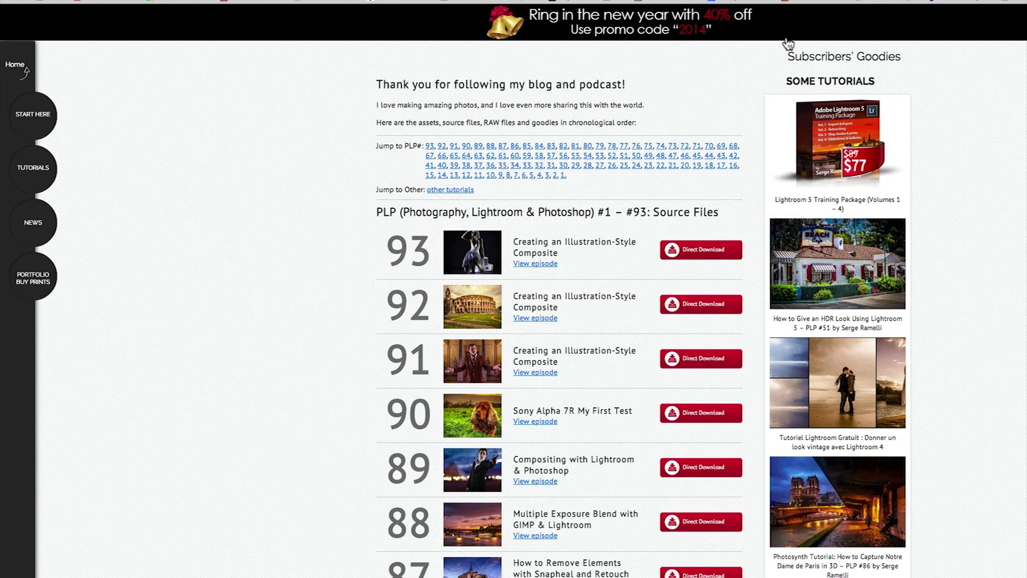
{"action": "left_click", "coordinate": [144, 1]}
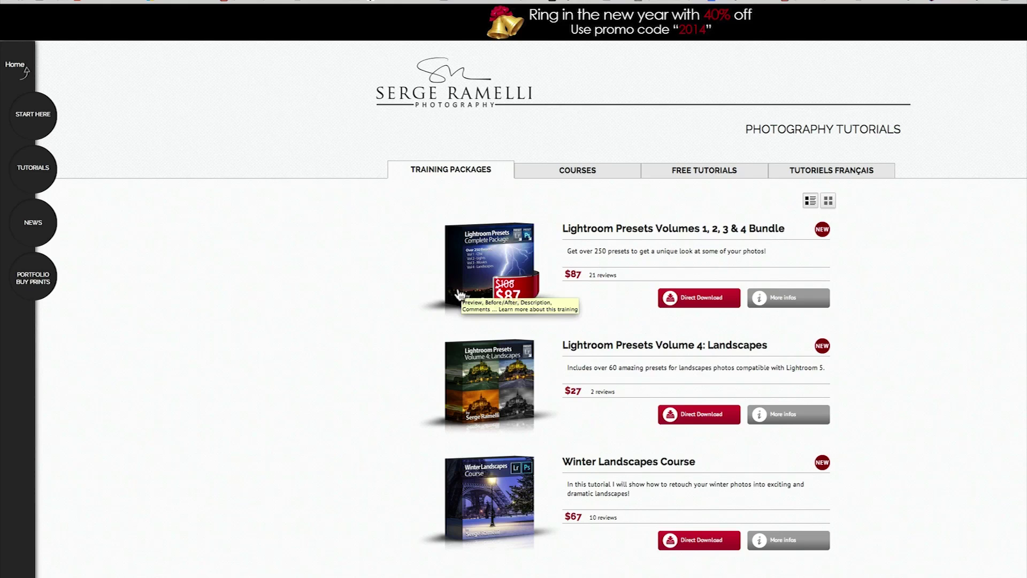
Switch from the browser to Lightroom with Cmd+Tab
{"action": "key", "text": "super+Tab"}
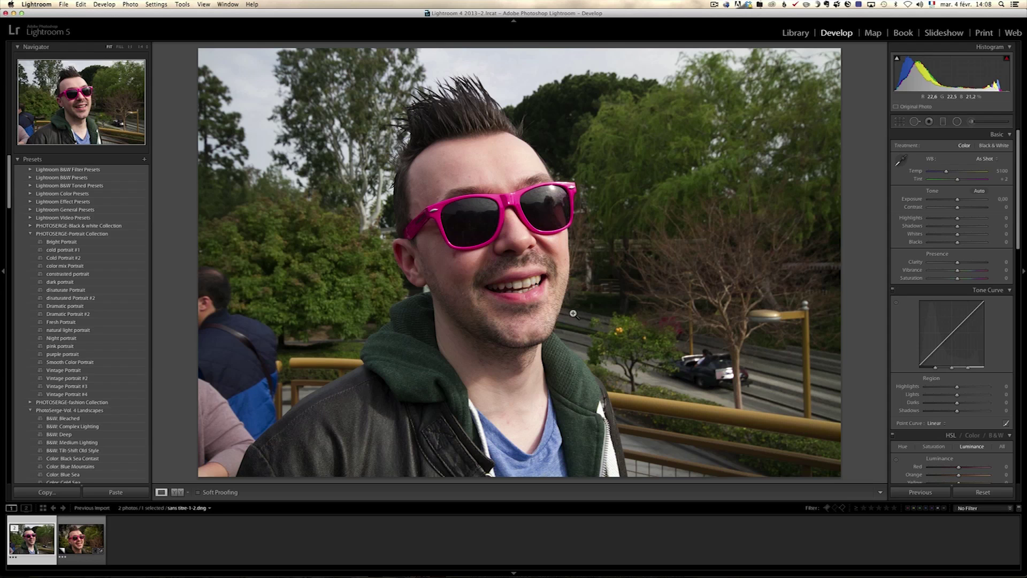
Crop the portrait inward from the left, bottom, top and right edges around his face
{"action": "left_click", "coordinate": [901, 122]}
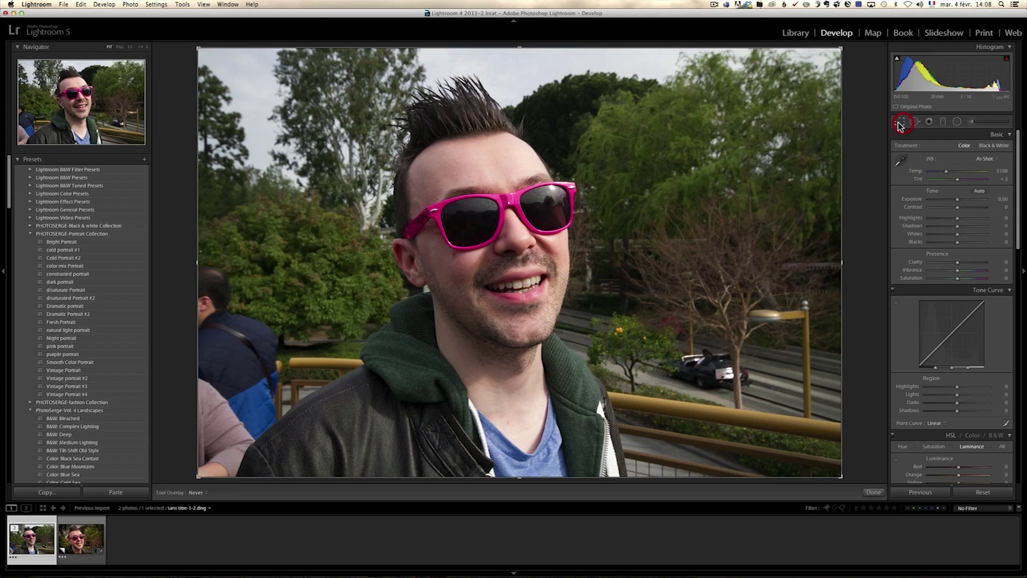
{"action": "left_click_drag", "start_coordinate": [198, 262], "coordinate": [242, 262]}
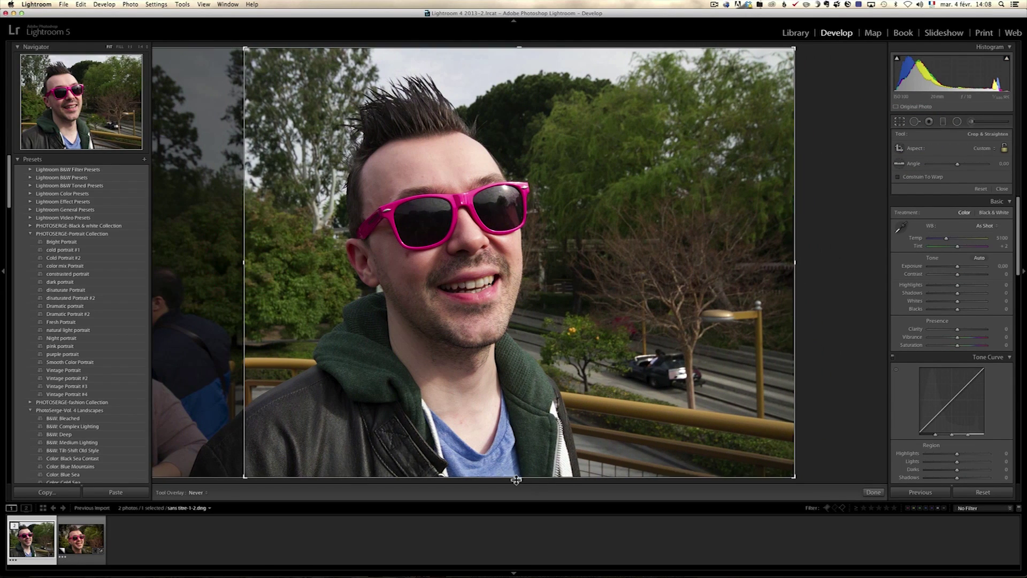
{"action": "left_click_drag", "start_coordinate": [519, 477], "coordinate": [518, 451]}
{"action": "left_click_drag", "start_coordinate": [518, 76], "coordinate": [520, 80]}
{"action": "left_click_drag", "start_coordinate": [794, 261], "coordinate": [773, 264]}
Apply the crop, warm it to Temp 7245, Tint +12, and set Shadows +100, Whites +23, Blacks -43
{"action": "key", "text": "Return"}
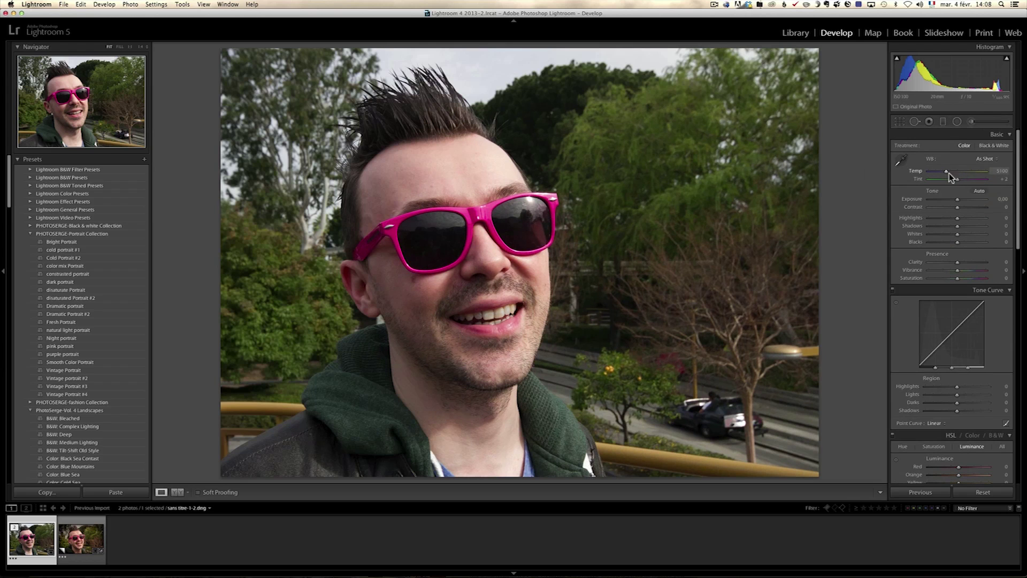
{"action": "left_click_drag", "start_coordinate": [946, 175], "coordinate": [960, 180]}
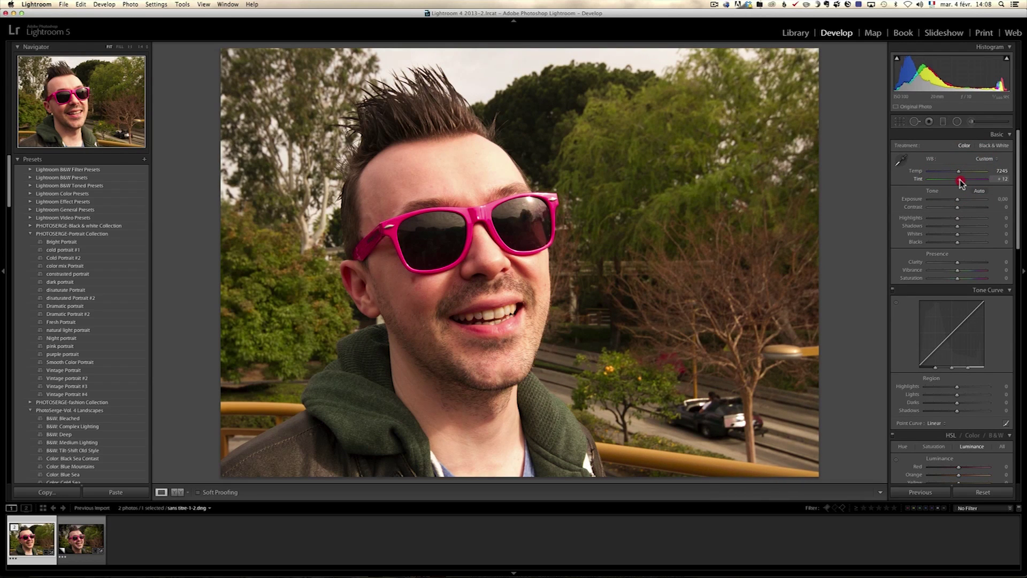
{"action": "right_click", "coordinate": [961, 182]}
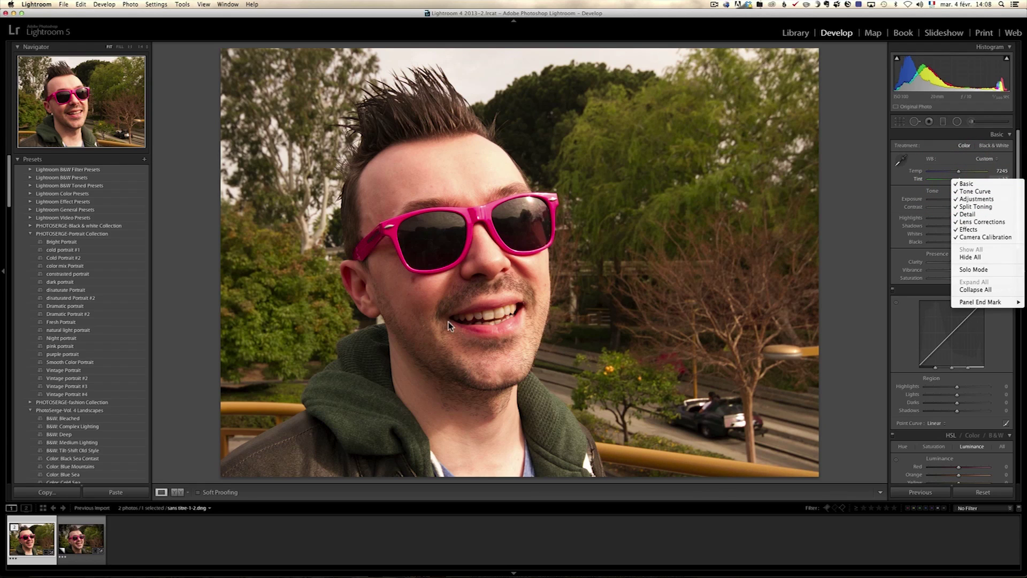
{"action": "left_click", "coordinate": [946, 140]}
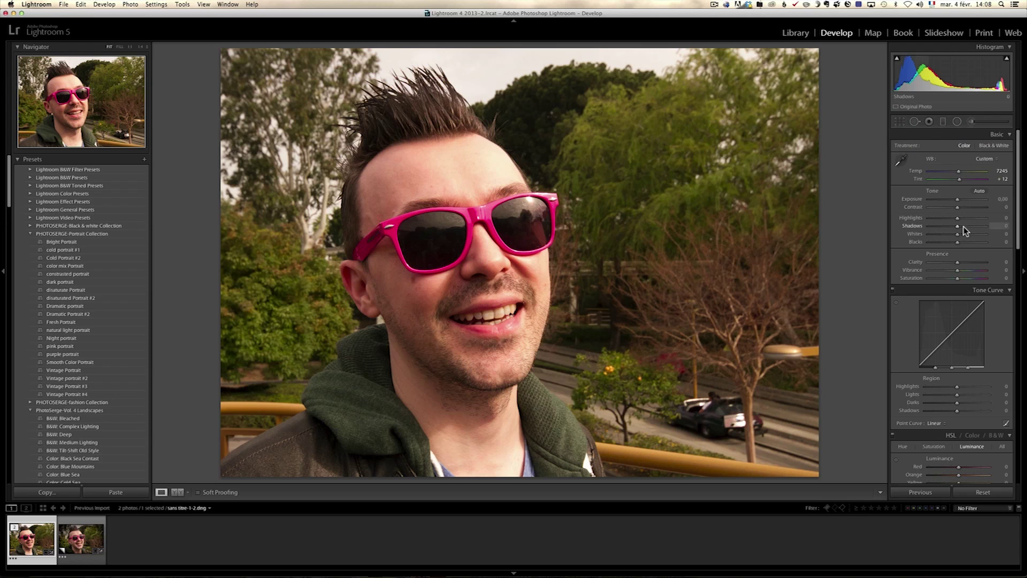
{"action": "left_click_drag", "start_coordinate": [959, 230], "coordinate": [924, 222]}
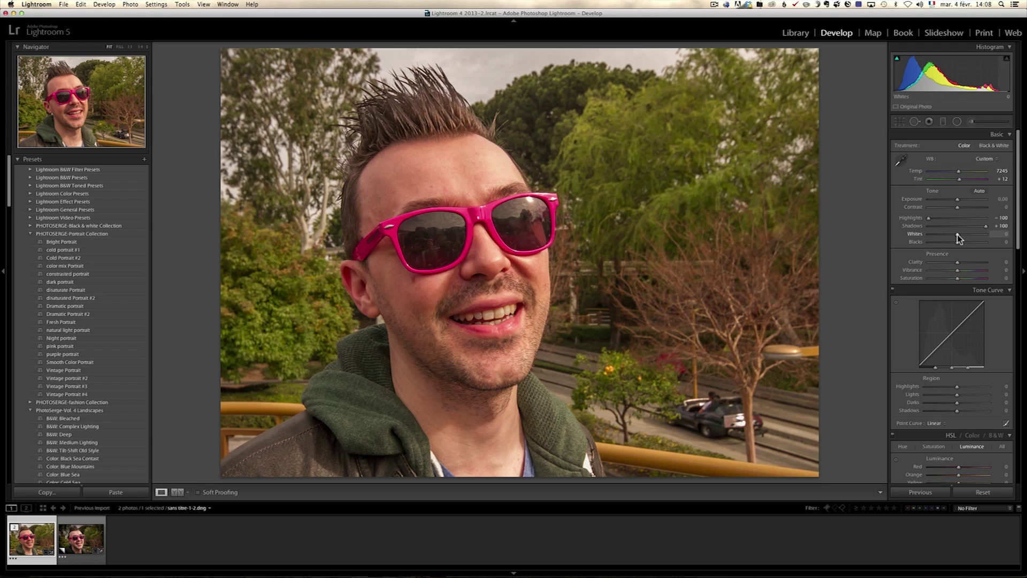
{"action": "left_click_drag", "start_coordinate": [957, 235], "coordinate": [965, 239]}
{"action": "left_click_drag", "start_coordinate": [964, 236], "coordinate": [957, 244]}
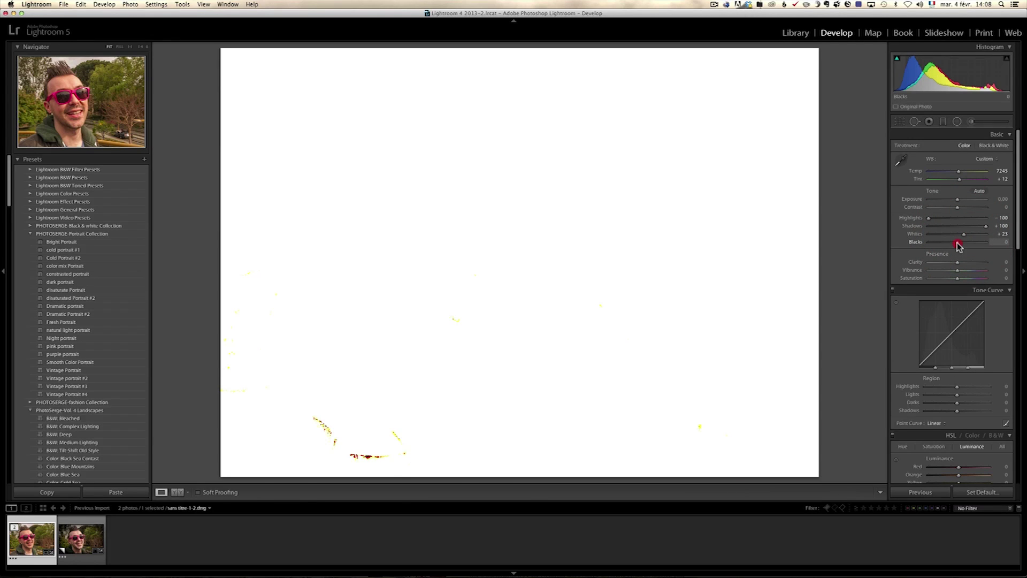
{"action": "left_click_drag", "start_coordinate": [950, 244], "coordinate": [947, 244]}
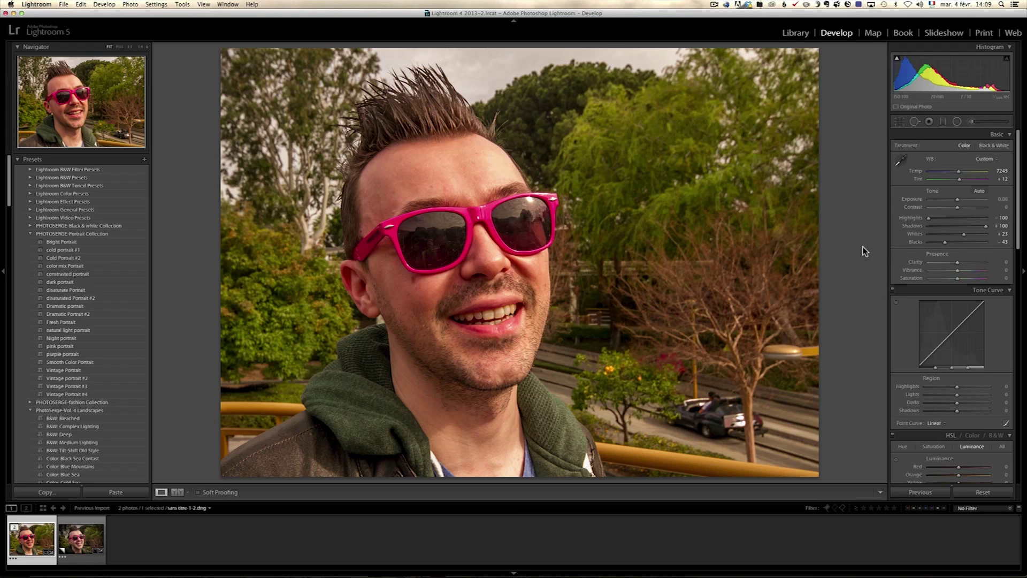
Add Clarity +43, cut Vibrance to -37 and nudge Saturation to +6
{"action": "left_click_drag", "start_coordinate": [959, 261], "coordinate": [972, 263]}
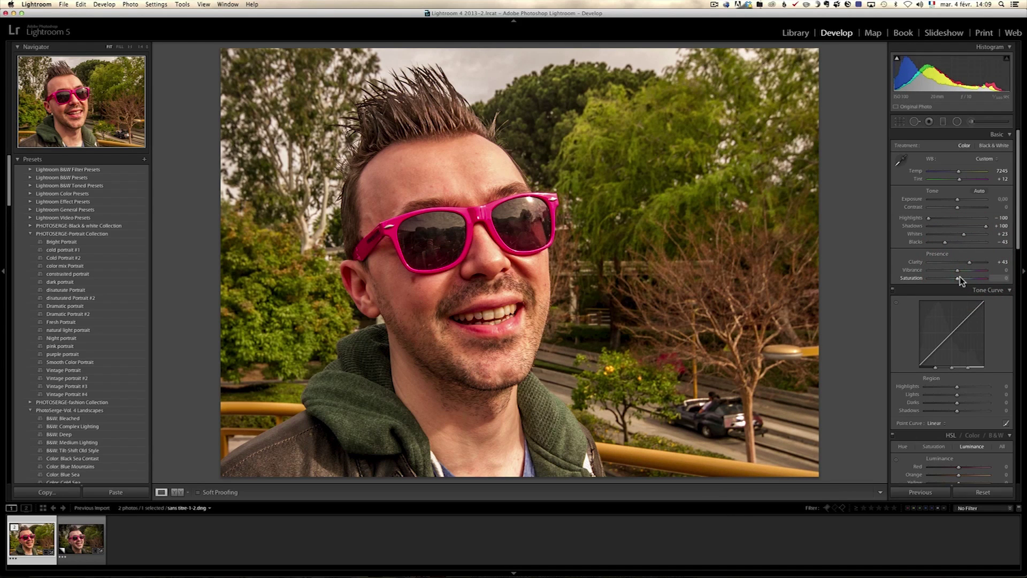
{"action": "left_click_drag", "start_coordinate": [957, 270], "coordinate": [946, 273]}
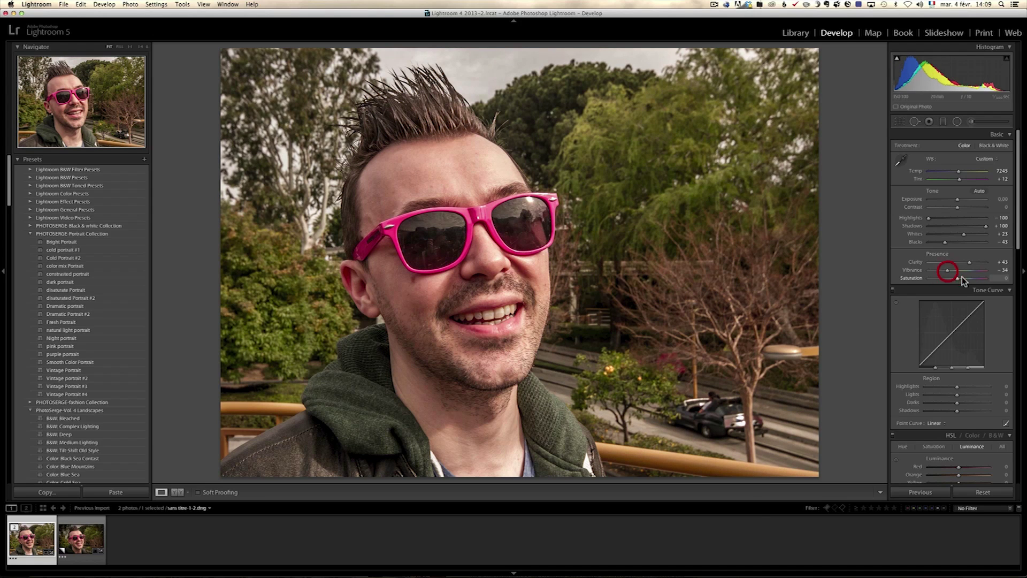
{"action": "left_click_drag", "start_coordinate": [957, 279], "coordinate": [959, 280]}
Set up the Adjustment Brush with Flow and Density 100, Clarity and Sharpness -100
{"action": "left_click", "coordinate": [971, 122]}
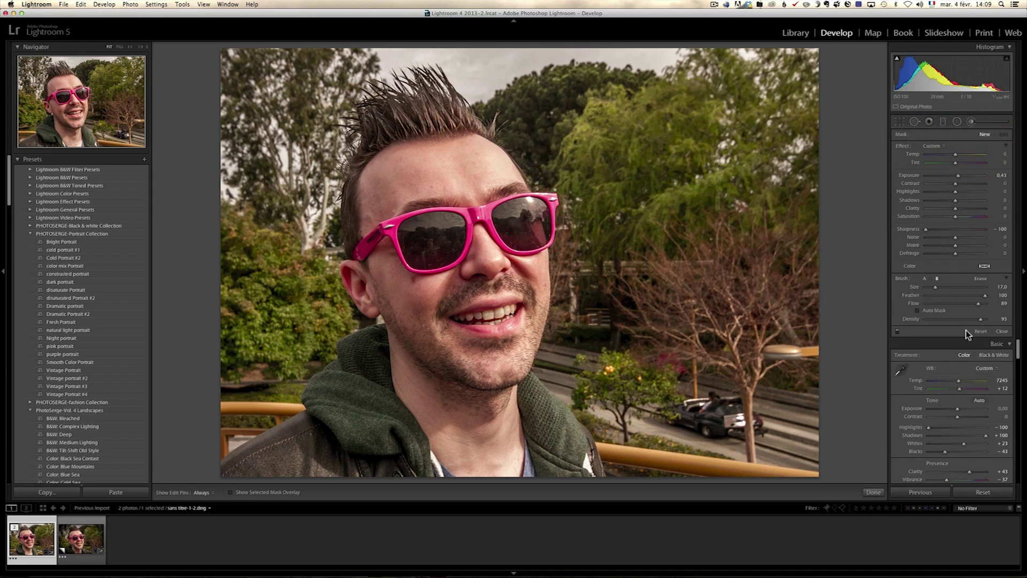
{"action": "left_click", "coordinate": [985, 303]}
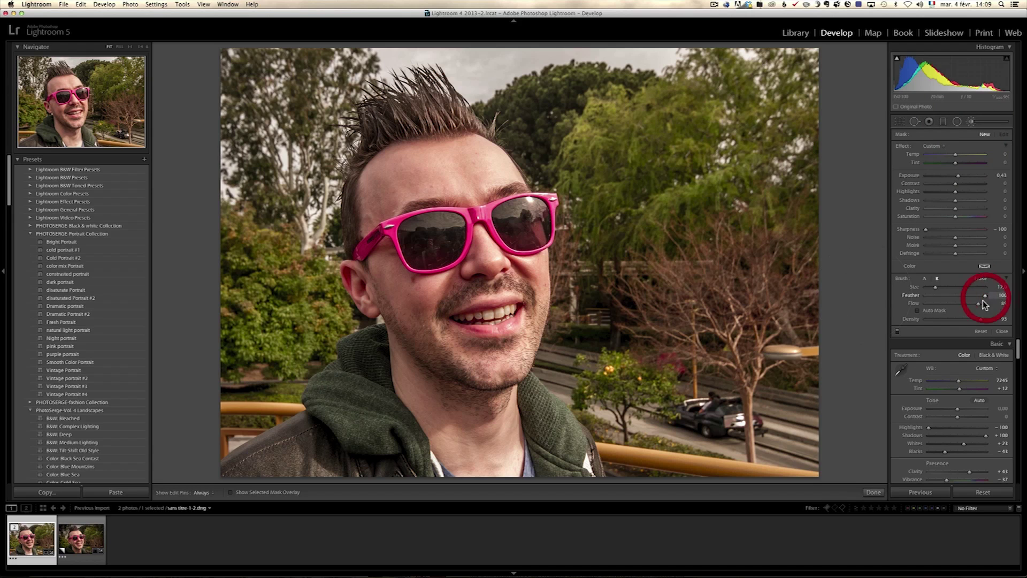
{"action": "left_click", "coordinate": [985, 319]}
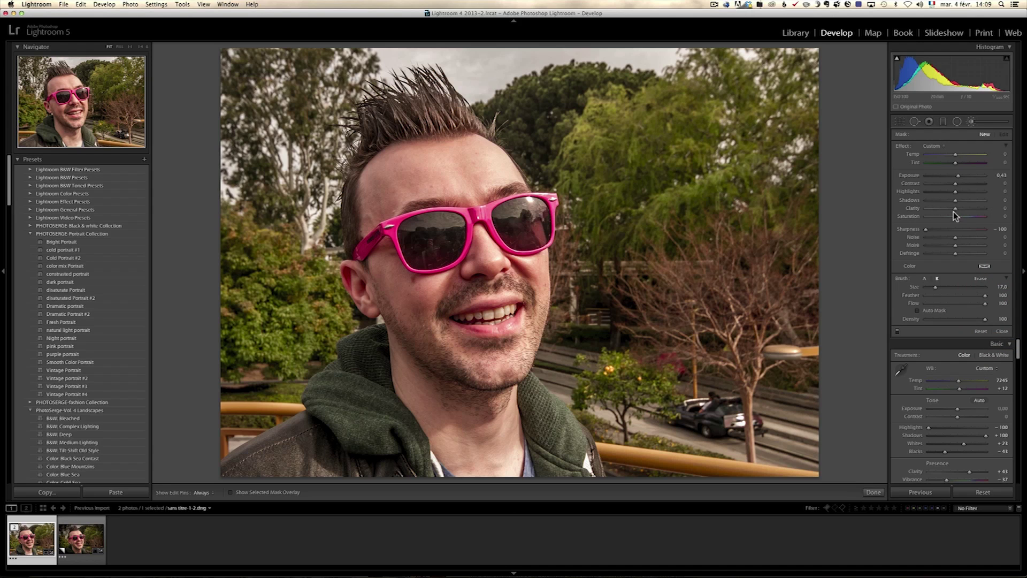
{"action": "left_click", "coordinate": [932, 209]}
{"action": "left_click", "coordinate": [927, 229]}
Paint blur over the right-side trees, lower and left trees, railway tracks and top edge
{"action": "scroll", "coordinate": [705, 191], "scroll_direction": "up", "scroll_amount": 3}
{"action": "mouse_move", "coordinate": [736, 122]}
{"action": "left_mouse_down"}
{"action": "mouse_move", "coordinate": [783, 135]}
{"action": "mouse_move", "coordinate": [777, 258]}
{"action": "mouse_move", "coordinate": [795, 70]}
{"action": "mouse_move", "coordinate": [793, 267]}
{"action": "left_mouse_up"}
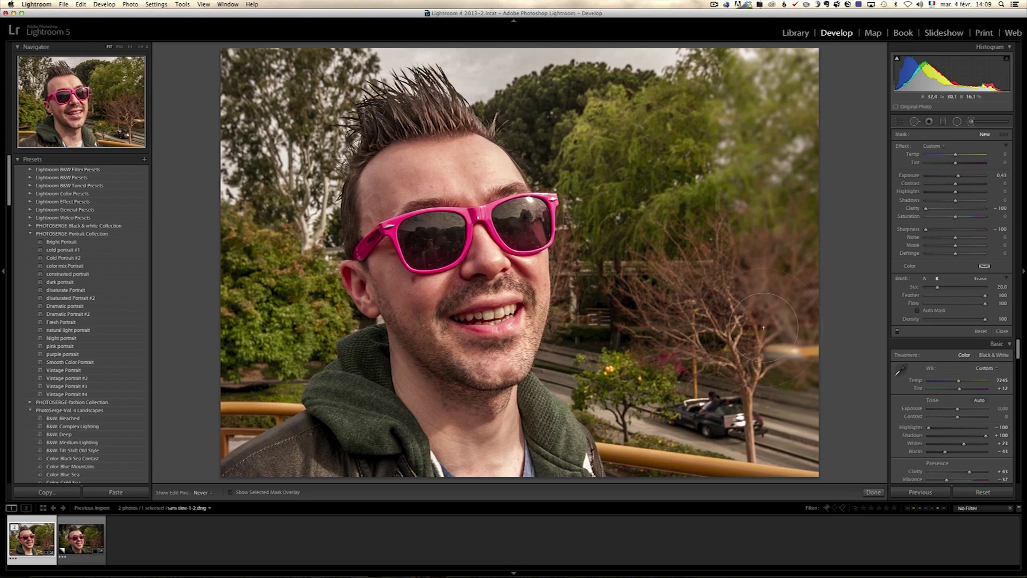
{"action": "scroll", "coordinate": [760, 324], "scroll_direction": "up", "scroll_amount": 3}
{"action": "key", "text": "h"}
{"action": "mouse_move", "coordinate": [762, 325]}
{"action": "left_mouse_down"}
{"action": "mouse_move", "coordinate": [730, 90]}
{"action": "mouse_move", "coordinate": [682, 0]}
{"action": "mouse_move", "coordinate": [658, 4]}
{"action": "mouse_move", "coordinate": [696, 91]}
{"action": "mouse_move", "coordinate": [705, 480]}
{"action": "mouse_move", "coordinate": [695, 330]}
{"action": "left_mouse_up"}
{"action": "mouse_move", "coordinate": [661, 443]}
{"action": "left_mouse_down"}
{"action": "mouse_move", "coordinate": [449, 490]}
{"action": "mouse_move", "coordinate": [376, 492]}
{"action": "mouse_move", "coordinate": [298, 483]}
{"action": "mouse_move", "coordinate": [228, 446]}
{"action": "mouse_move", "coordinate": [226, 410]}
{"action": "mouse_move", "coordinate": [256, 241]}
{"action": "mouse_move", "coordinate": [270, 61]}
{"action": "mouse_move", "coordinate": [429, 32]}
{"action": "mouse_move", "coordinate": [673, 53]}
{"action": "left_mouse_up"}
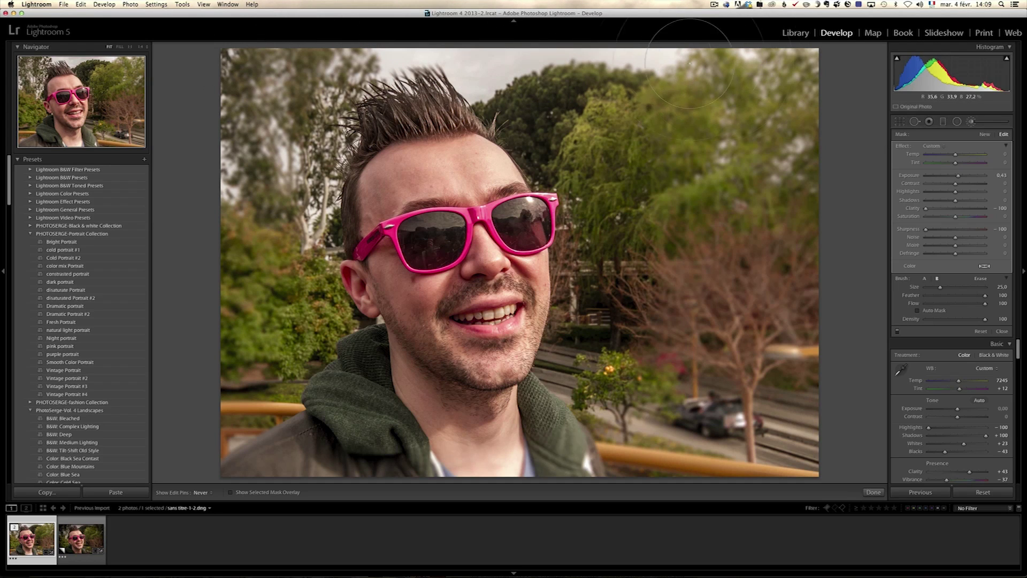
{"action": "mouse_move", "coordinate": [826, 191]}
{"action": "left_mouse_down"}
{"action": "mouse_move", "coordinate": [771, 423]}
{"action": "mouse_move", "coordinate": [683, 422]}
{"action": "left_mouse_up"}
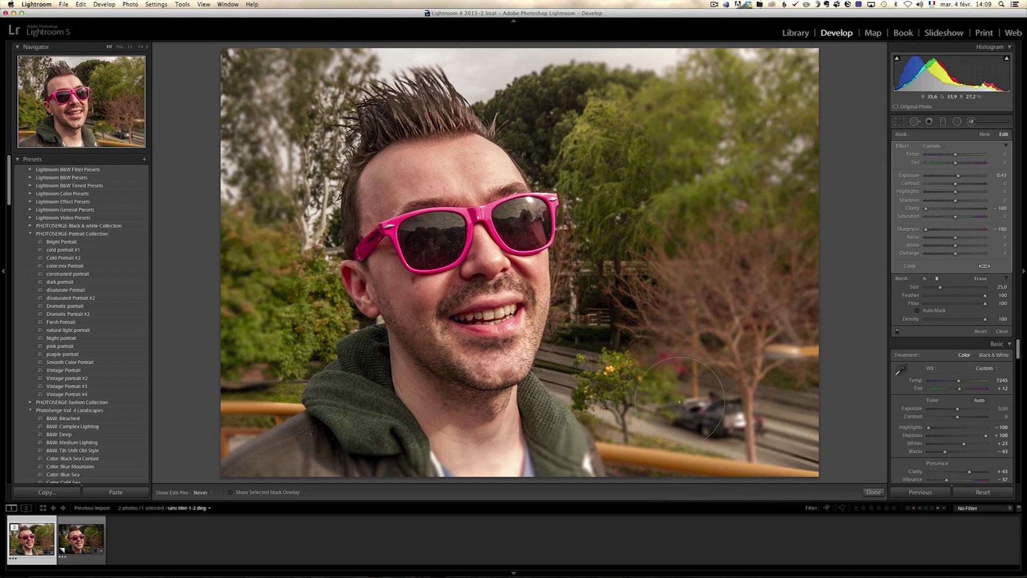
{"action": "left_click_drag", "start_coordinate": [597, 12], "coordinate": [482, 13]}
{"action": "scroll", "coordinate": [412, 59], "scroll_direction": "down", "scroll_amount": 3}
Erase the blur from the spiky hair and jacket, then set Saturation -10 and Exposure about -0.19
{"action": "key", "text": "alt"}
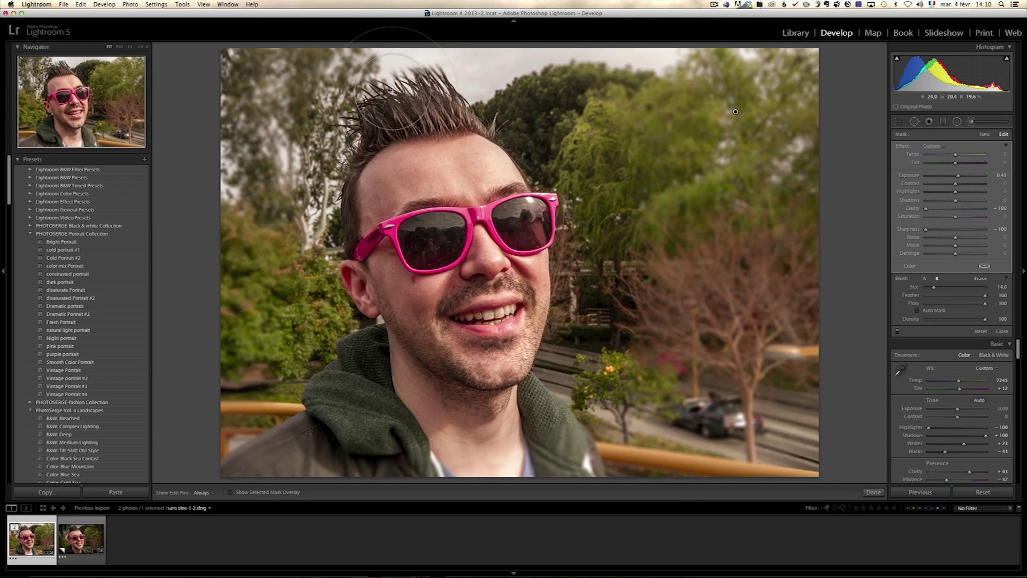
{"action": "mouse_move", "coordinate": [373, 95]}
{"action": "left_mouse_down"}
{"action": "mouse_move", "coordinate": [439, 78]}
{"action": "mouse_move", "coordinate": [357, 95]}
{"action": "mouse_move", "coordinate": [407, 89]}
{"action": "left_mouse_up"}
{"action": "key", "text": "alt"}
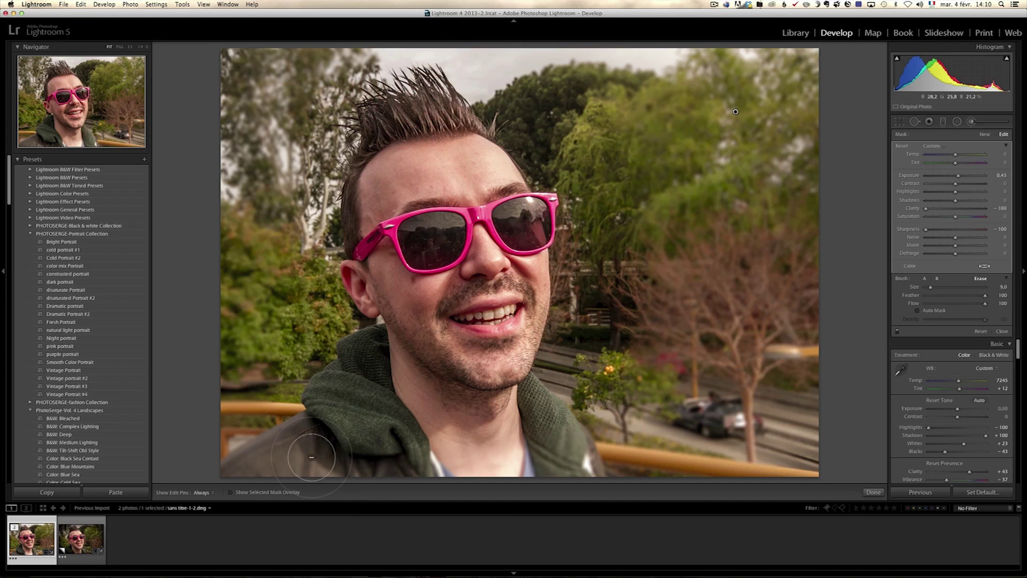
{"action": "mouse_move", "coordinate": [312, 439]}
{"action": "left_mouse_down"}
{"action": "mouse_move", "coordinate": [400, 470]}
{"action": "mouse_move", "coordinate": [571, 461]}
{"action": "mouse_move", "coordinate": [569, 444]}
{"action": "mouse_move", "coordinate": [586, 430]}
{"action": "mouse_move", "coordinate": [321, 465]}
{"action": "mouse_move", "coordinate": [296, 453]}
{"action": "mouse_move", "coordinate": [232, 483]}
{"action": "left_mouse_up"}
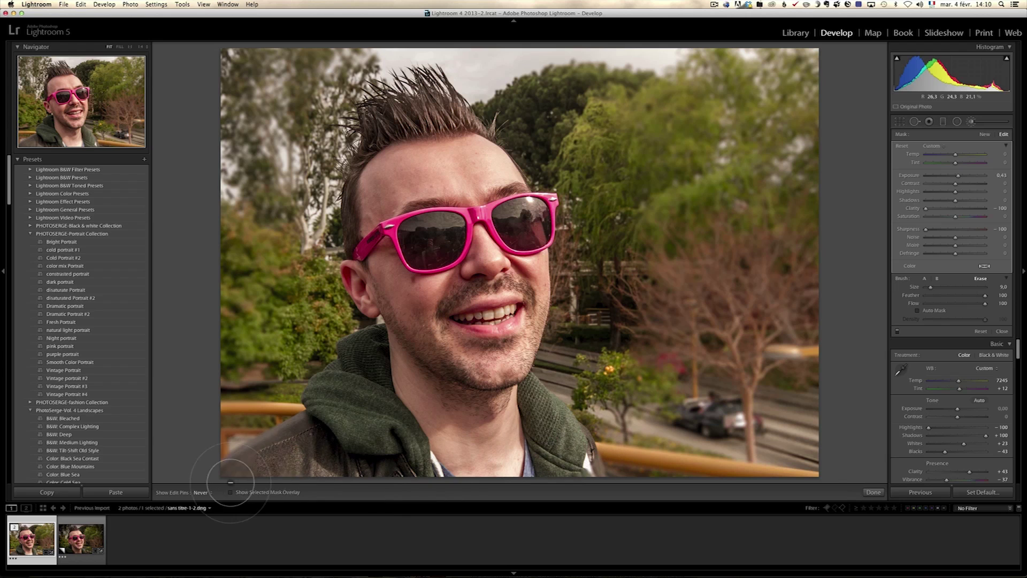
{"action": "key", "text": "h"}
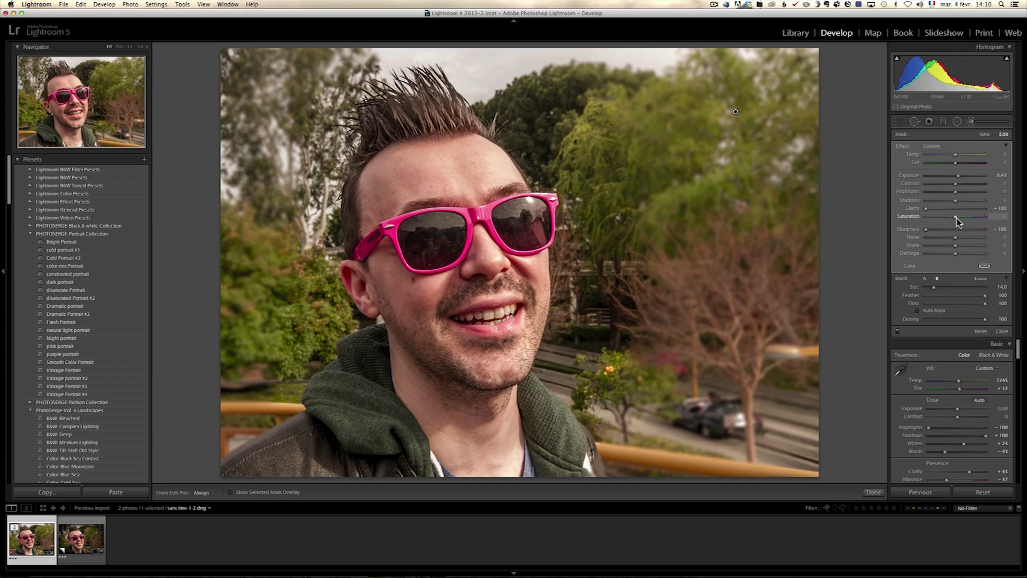
{"action": "left_click_drag", "start_coordinate": [956, 217], "coordinate": [953, 217]}
{"action": "left_click_drag", "start_coordinate": [958, 176], "coordinate": [953, 176]}
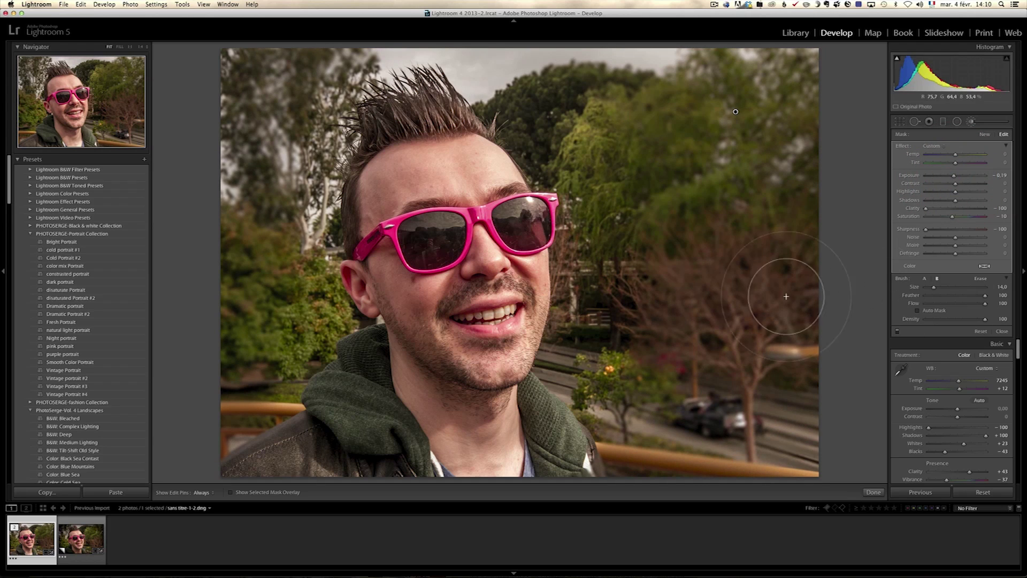
Adjust brush flow and density, then paint blur over the trees right of and beside the head
{"action": "left_click_drag", "start_coordinate": [971, 304], "coordinate": [979, 320]}
{"action": "scroll", "coordinate": [629, 220], "scroll_direction": "up", "scroll_amount": 3}
{"action": "mouse_move", "coordinate": [619, 221]}
{"action": "left_mouse_down"}
{"action": "mouse_move", "coordinate": [569, 395]}
{"action": "mouse_move", "coordinate": [605, 274]}
{"action": "mouse_move", "coordinate": [591, 74]}
{"action": "mouse_move", "coordinate": [603, 144]}
{"action": "mouse_move", "coordinate": [560, 43]}
{"action": "left_mouse_up"}
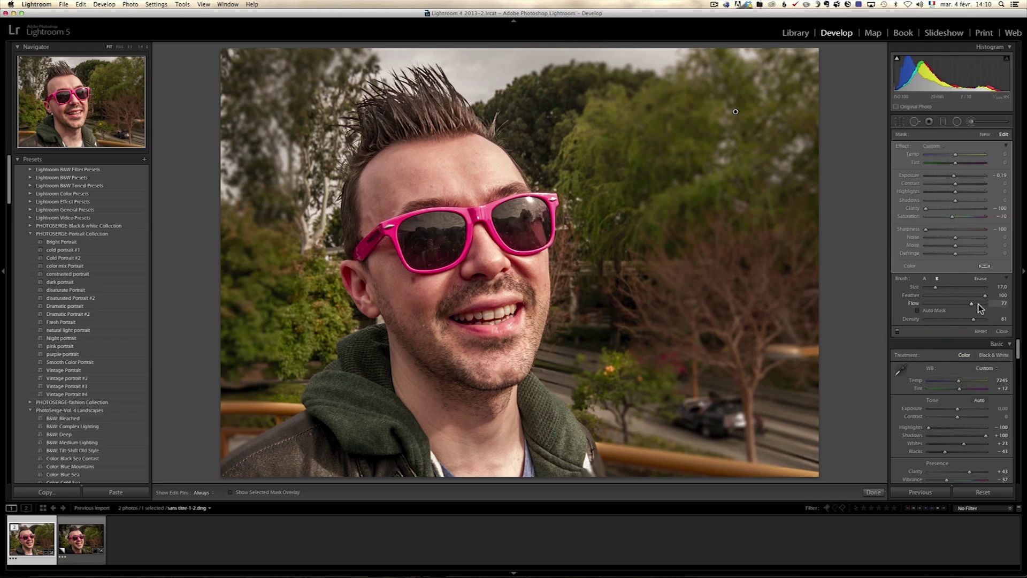
{"action": "left_click_drag", "start_coordinate": [974, 318], "coordinate": [979, 318]}
{"action": "key", "text": "h"}
{"action": "mouse_move", "coordinate": [597, 358]}
{"action": "left_mouse_down"}
{"action": "mouse_move", "coordinate": [596, 328]}
{"action": "mouse_move", "coordinate": [602, 391]}
{"action": "mouse_move", "coordinate": [610, 282]}
{"action": "mouse_move", "coordinate": [585, 216]}
{"action": "mouse_move", "coordinate": [589, 266]}
{"action": "mouse_move", "coordinate": [591, 157]}
{"action": "mouse_move", "coordinate": [587, 185]}
{"action": "mouse_move", "coordinate": [512, 20]}
{"action": "mouse_move", "coordinate": [558, 139]}
{"action": "mouse_move", "coordinate": [483, 49]}
{"action": "mouse_move", "coordinate": [518, 104]}
{"action": "mouse_move", "coordinate": [497, 52]}
{"action": "mouse_move", "coordinate": [553, 123]}
{"action": "mouse_move", "coordinate": [573, 94]}
{"action": "mouse_move", "coordinate": [779, 76]}
{"action": "mouse_move", "coordinate": [632, 122]}
{"action": "left_mouse_up"}
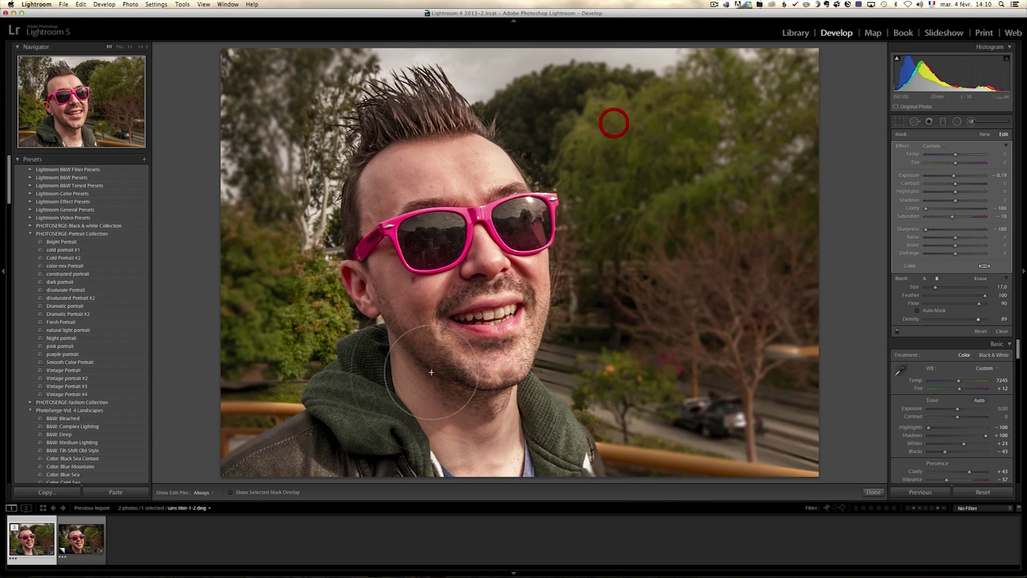
{"action": "key", "text": "h"}
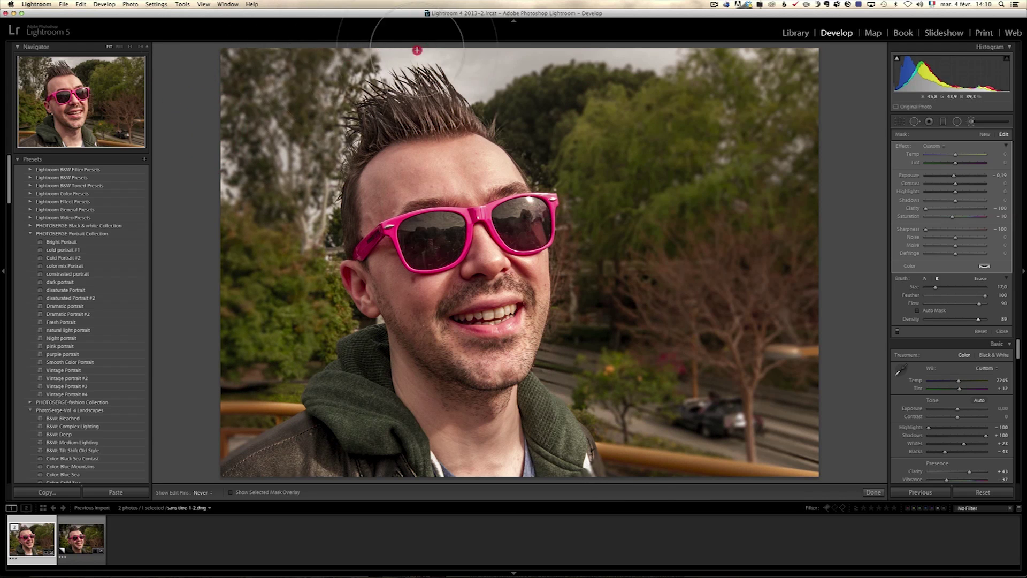
{"action": "left_click_drag", "start_coordinate": [818, 97], "coordinate": [821, 97]}
{"action": "mouse_move", "coordinate": [584, 132]}
{"action": "left_mouse_down"}
{"action": "mouse_move", "coordinate": [564, 142]}
{"action": "mouse_move", "coordinate": [601, 265]}
{"action": "mouse_move", "coordinate": [595, 335]}
{"action": "mouse_move", "coordinate": [589, 323]}
{"action": "mouse_move", "coordinate": [655, 427]}
{"action": "mouse_move", "coordinate": [623, 398]}
{"action": "mouse_move", "coordinate": [811, 435]}
{"action": "mouse_move", "coordinate": [829, 148]}
{"action": "mouse_move", "coordinate": [774, 336]}
{"action": "mouse_move", "coordinate": [655, 246]}
{"action": "mouse_move", "coordinate": [604, 353]}
{"action": "mouse_move", "coordinate": [591, 203]}
{"action": "left_mouse_up"}
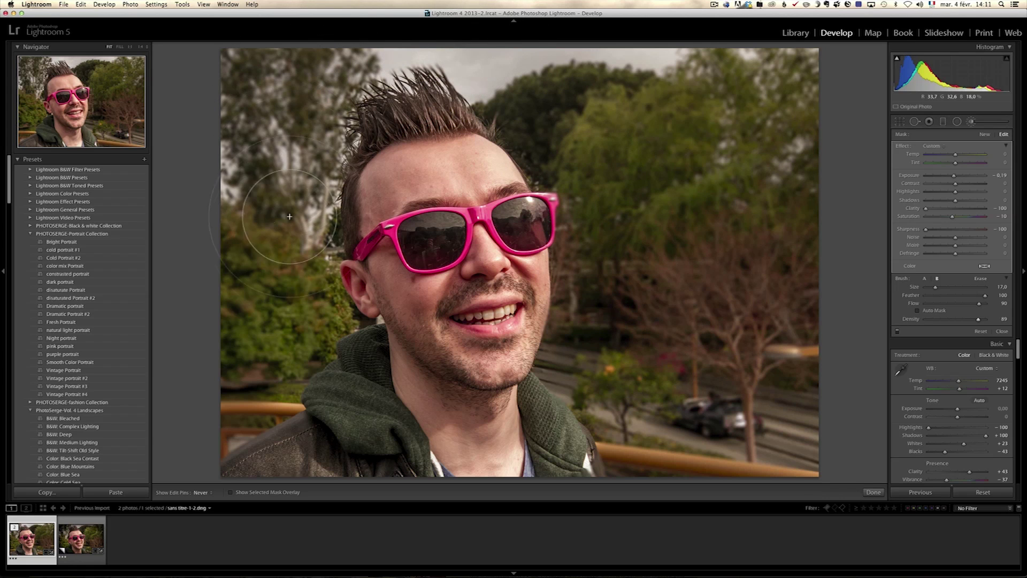
{"action": "key", "text": "h"}
With a smaller brush, erase the blur mask from the jacket collar and along the hood
{"action": "scroll", "coordinate": [282, 232], "scroll_direction": "down", "scroll_amount": 2}
{"action": "key", "text": "h"}
{"action": "key", "text": "bracketleft"}
{"action": "key", "text": "bracketleft"}
{"action": "key", "text": "bracketleft"}
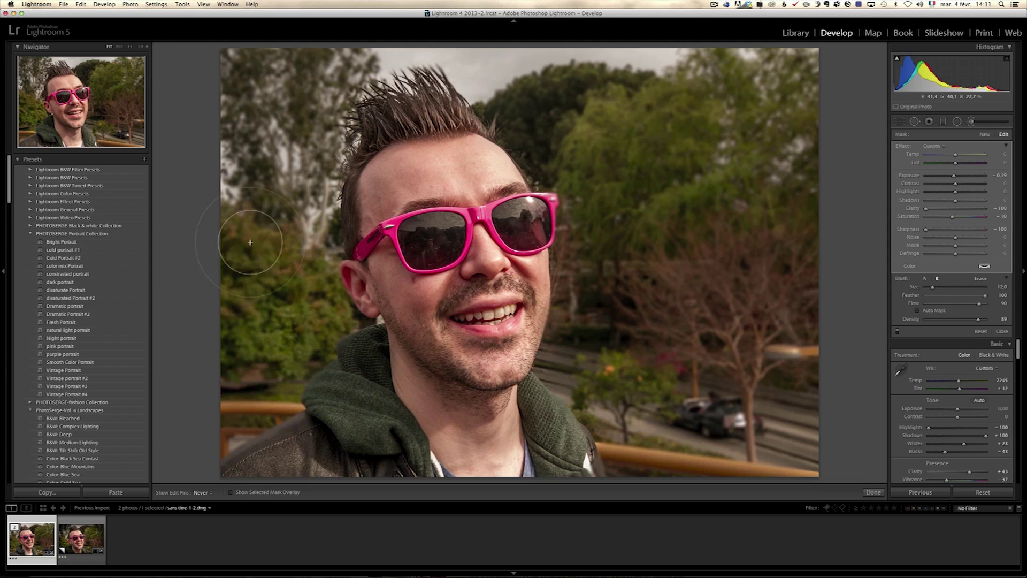
{"action": "key", "text": "h"}
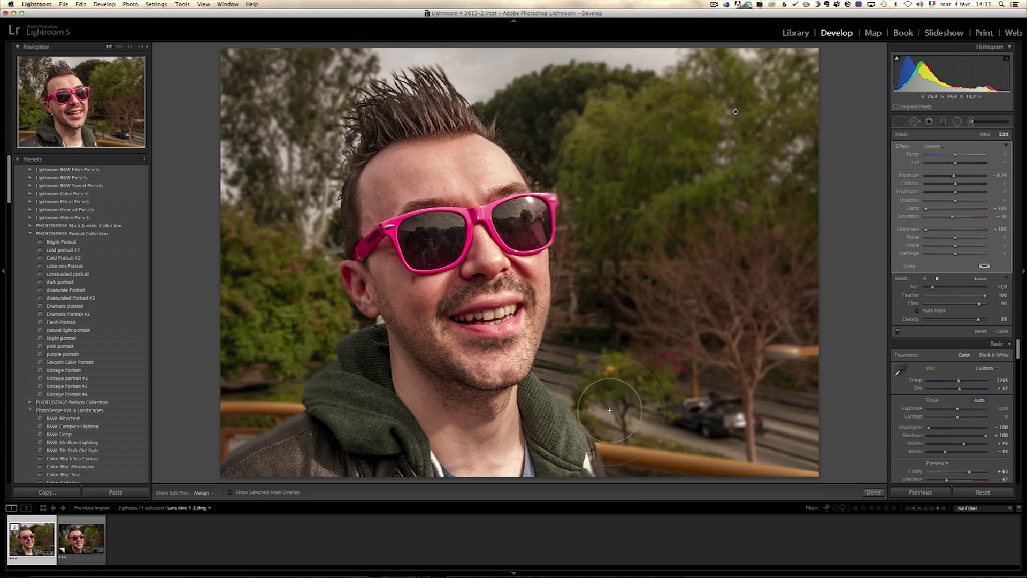
{"action": "left_click_drag", "start_coordinate": [580, 466], "coordinate": [586, 472]}
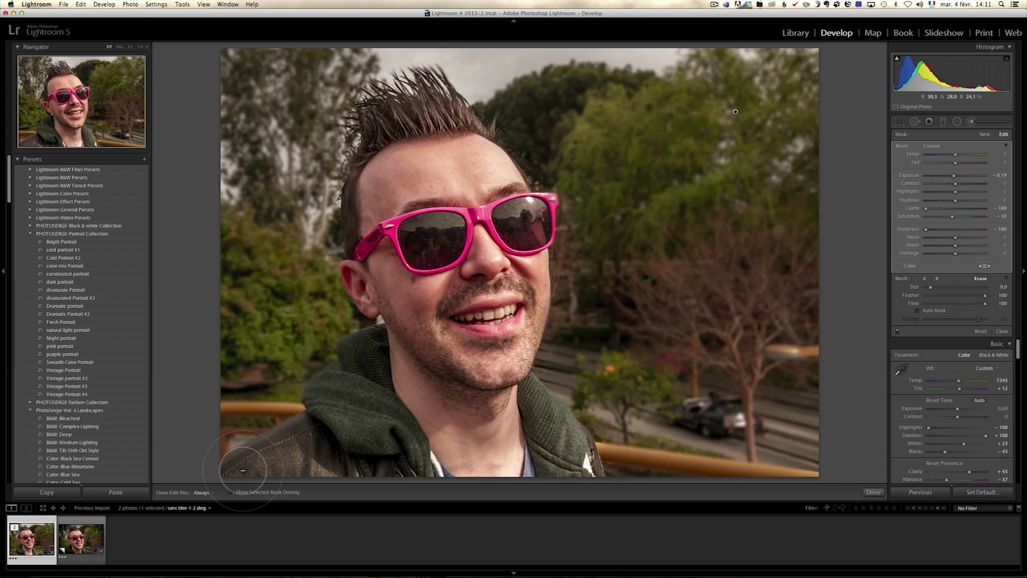
{"action": "mouse_move", "coordinate": [343, 426]}
{"action": "left_mouse_down"}
{"action": "mouse_move", "coordinate": [384, 461]}
{"action": "mouse_move", "coordinate": [450, 462]}
{"action": "left_mouse_up"}
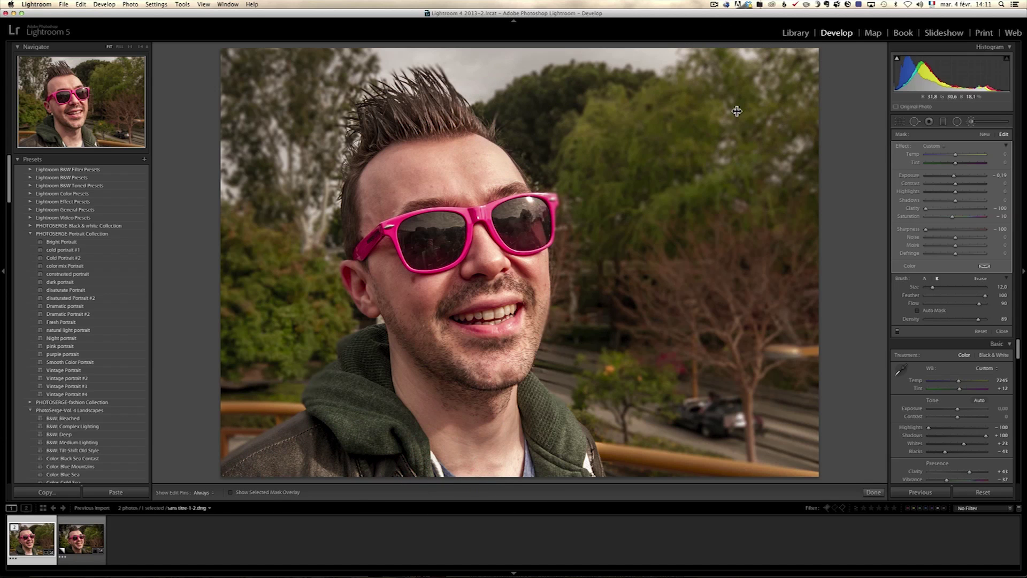
Erase the mask over the temple and glasses arm, then duplicate the background brush pin
{"action": "mouse_move", "coordinate": [737, 110]}
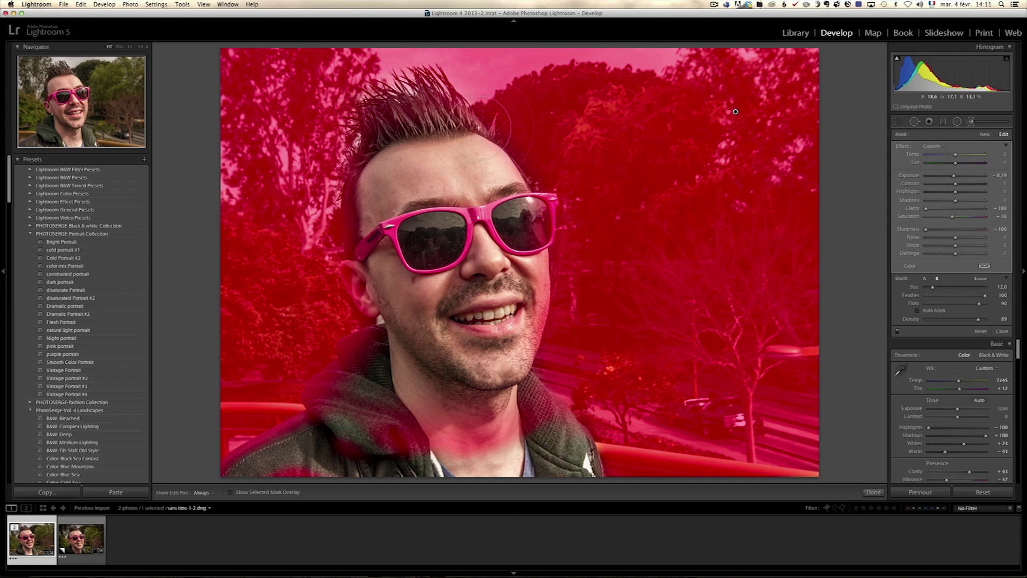
{"action": "mouse_move", "coordinate": [365, 212]}
{"action": "left_mouse_down"}
{"action": "mouse_move", "coordinate": [366, 236]}
{"action": "mouse_move", "coordinate": [367, 218]}
{"action": "mouse_move", "coordinate": [387, 222]}
{"action": "left_mouse_up"}
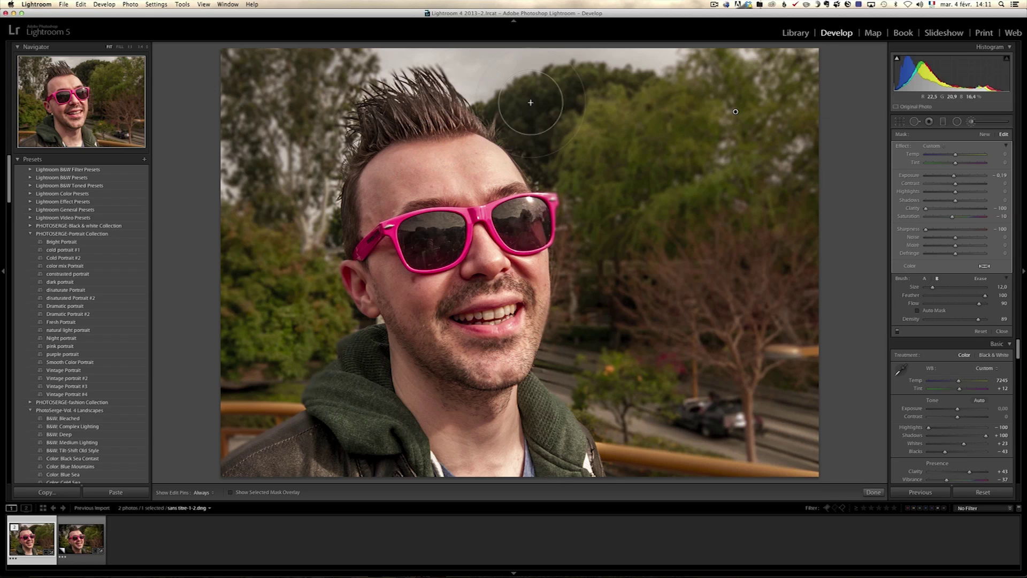
{"action": "right_click", "coordinate": [736, 112]}
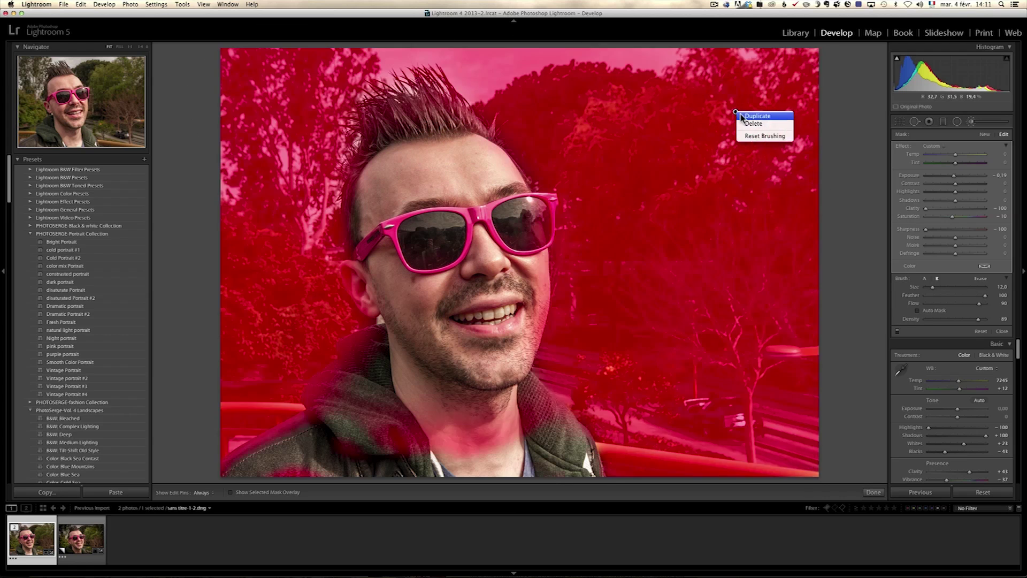
{"action": "left_click", "coordinate": [745, 116]}
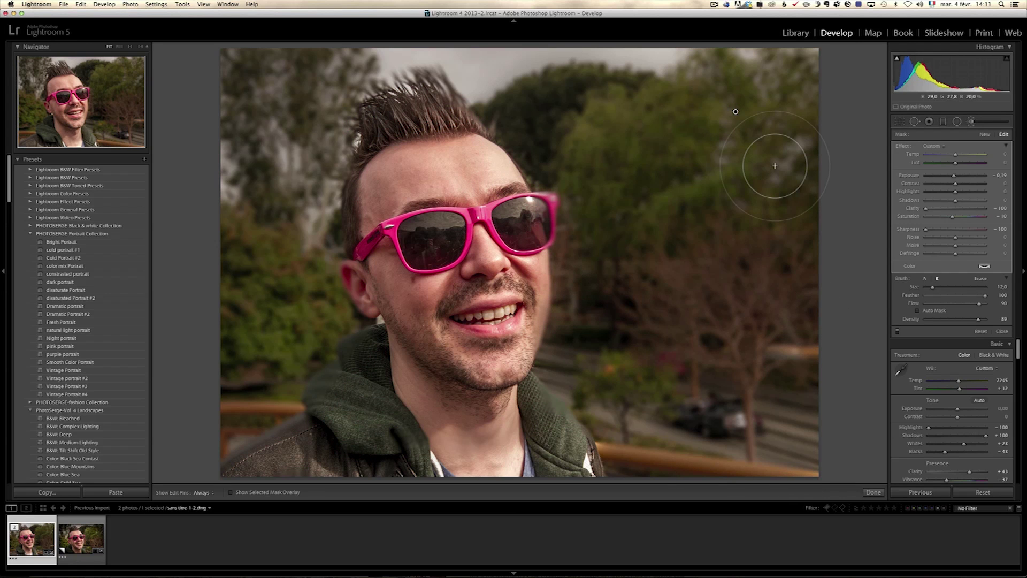
Set the duplicate's Clarity to -41 and raise Sharpness slightly, then undo the duplicate
{"action": "left_click", "coordinate": [942, 208]}
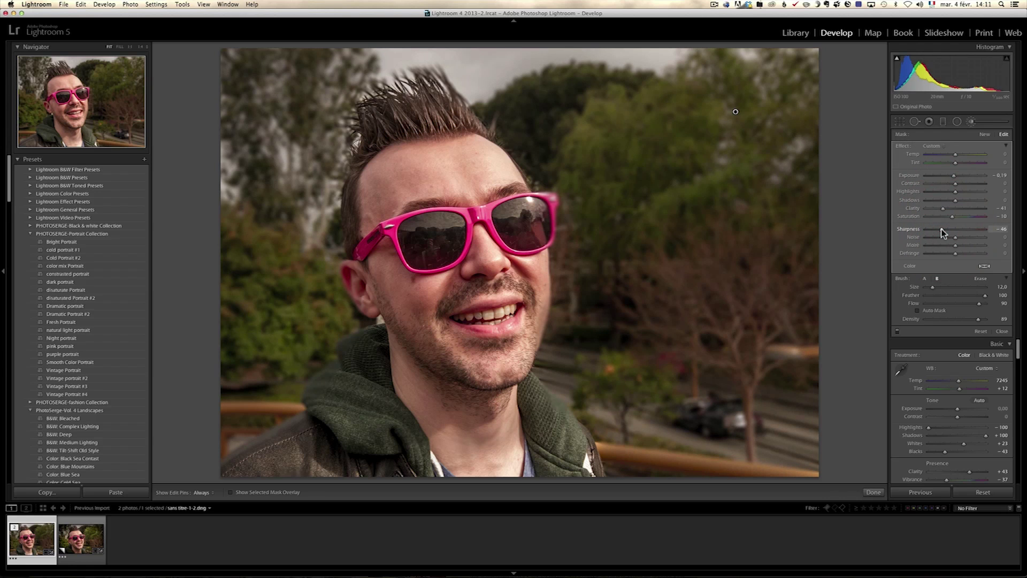
{"action": "left_click_drag", "start_coordinate": [943, 231], "coordinate": [943, 230]}
{"action": "key", "text": "alt"}
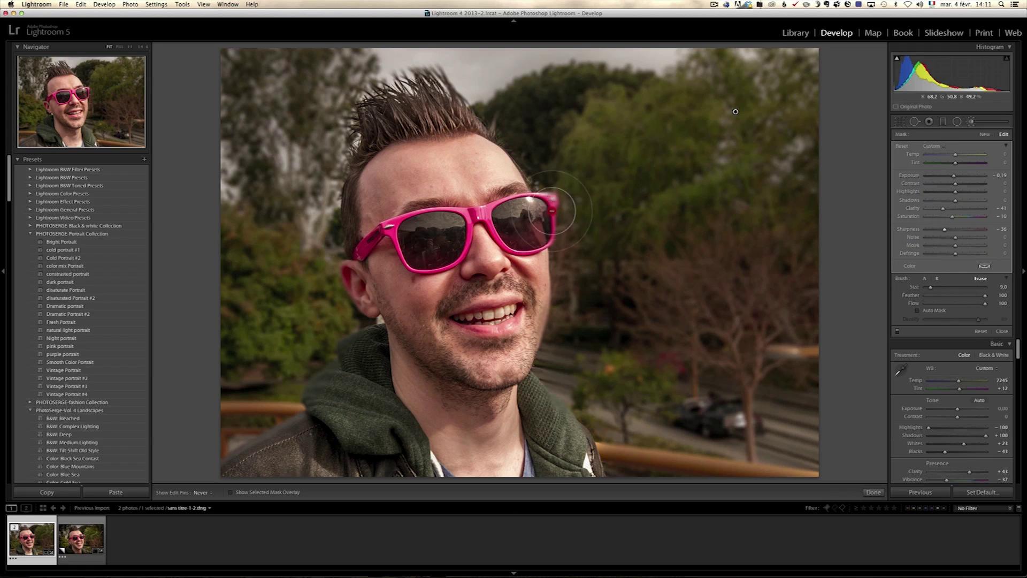
{"action": "left_click", "coordinate": [551, 202]}
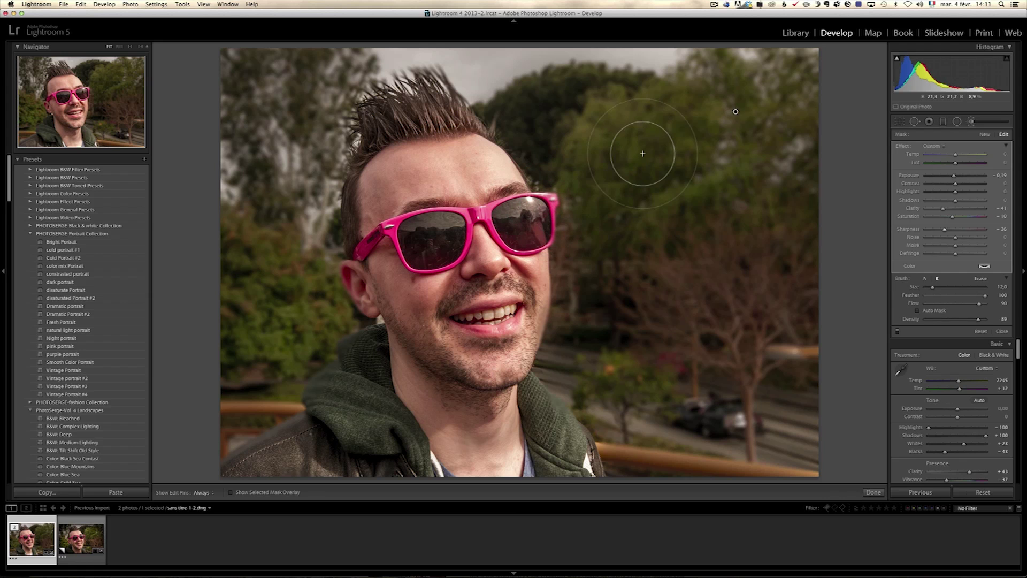
{"action": "key", "text": "super+z"}
Reselect the original blur pin and paint along the hairline, beside the ear and across the top edge
{"action": "scroll", "coordinate": [541, 197], "scroll_direction": "down", "scroll_amount": 5}
{"action": "key", "text": "alt"}
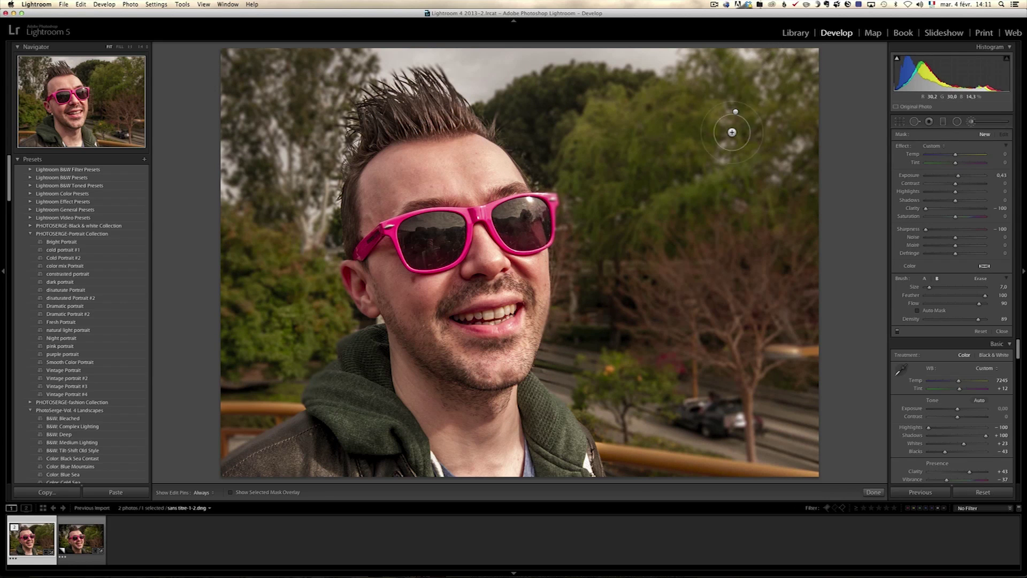
{"action": "left_click", "coordinate": [736, 113]}
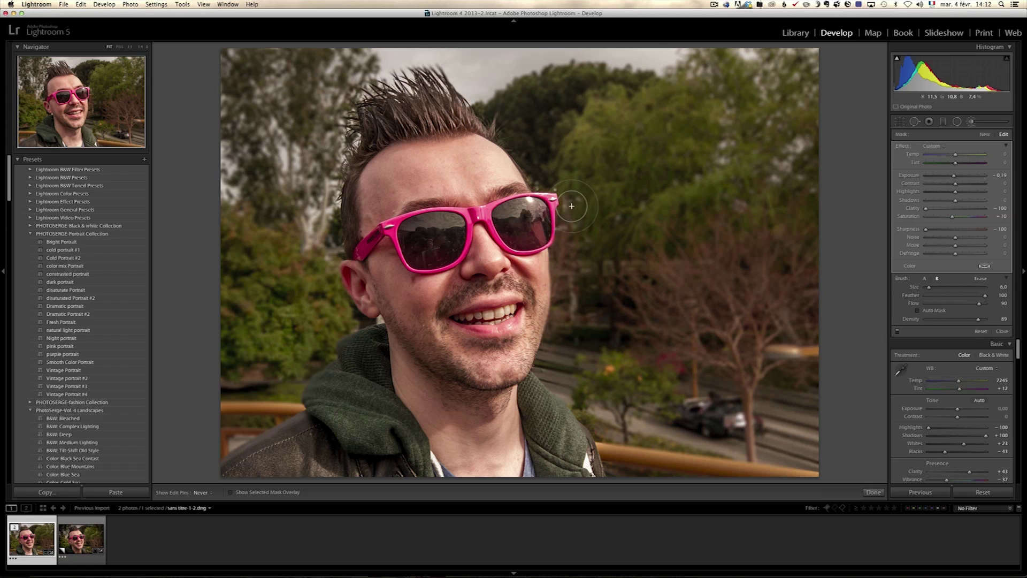
{"action": "left_click", "coordinate": [521, 150]}
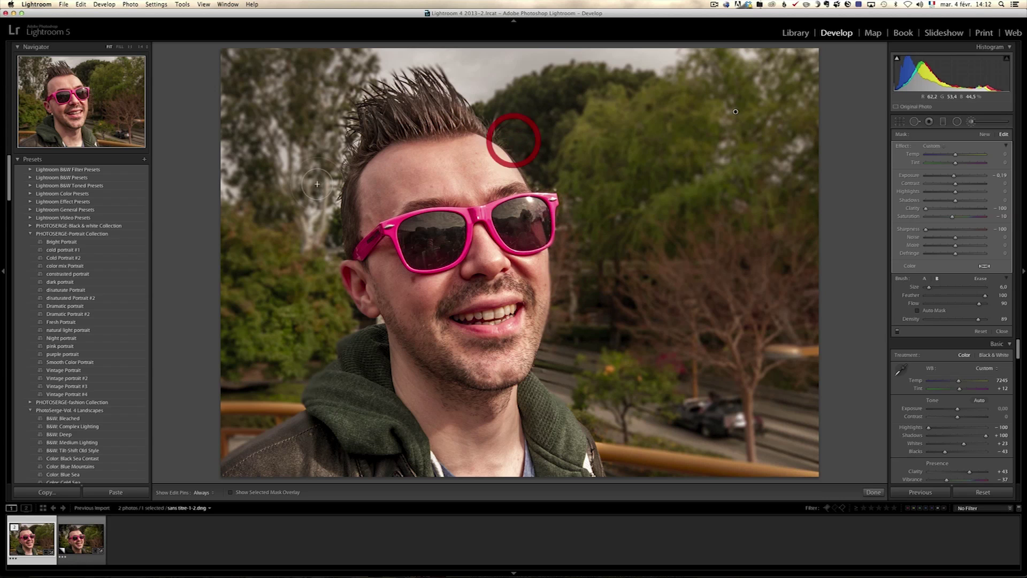
{"action": "left_click", "coordinate": [332, 308]}
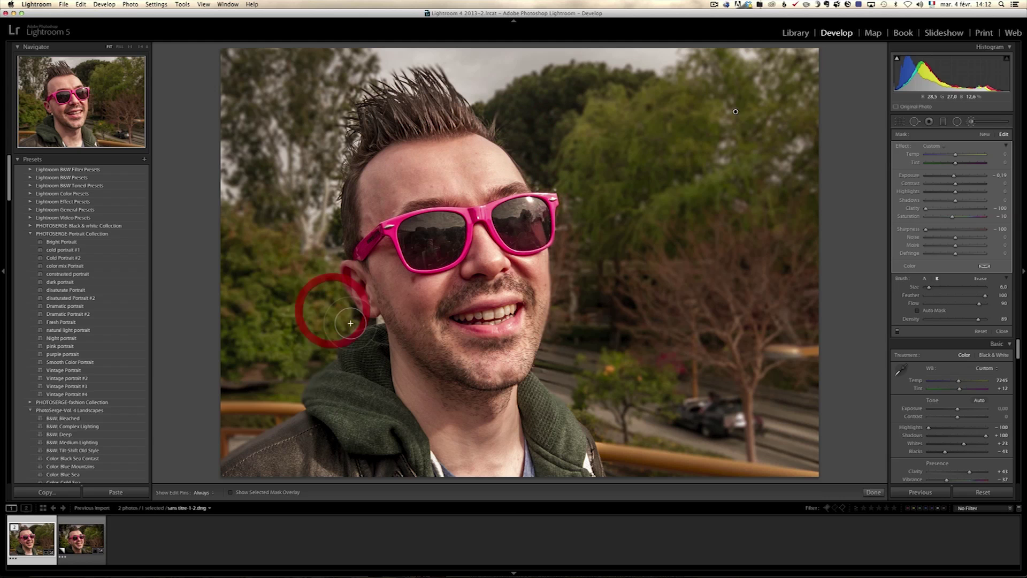
{"action": "mouse_move", "coordinate": [255, 36]}
{"action": "left_mouse_down"}
{"action": "mouse_move", "coordinate": [796, 69]}
{"action": "mouse_move", "coordinate": [824, 53]}
{"action": "mouse_move", "coordinate": [818, 44]}
{"action": "mouse_move", "coordinate": [825, 79]}
{"action": "left_mouse_up"}
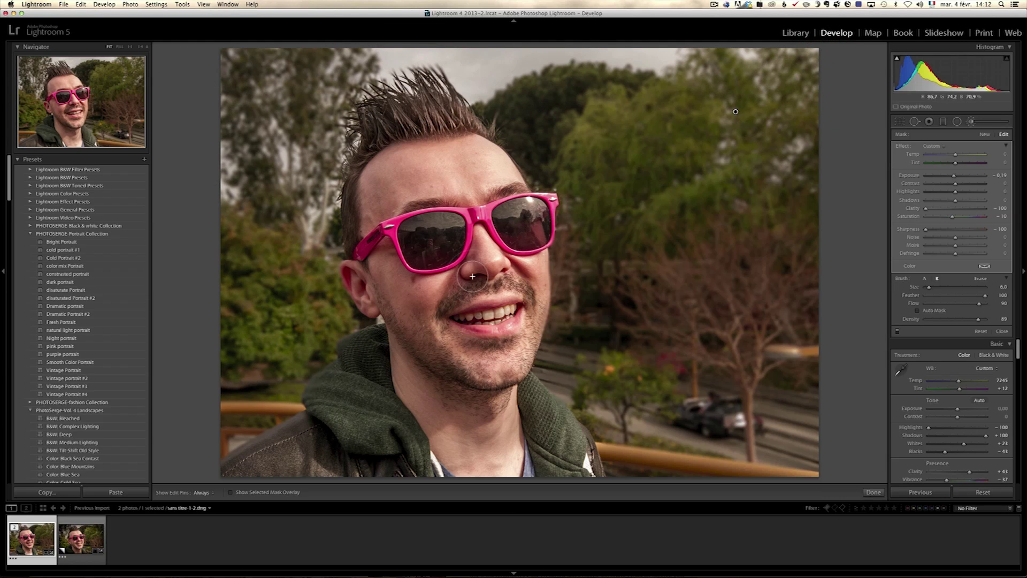
Erase the blur mask from the chin, ear, jaw and cheek, then preview the mask overlay
{"action": "key", "text": "alt"}
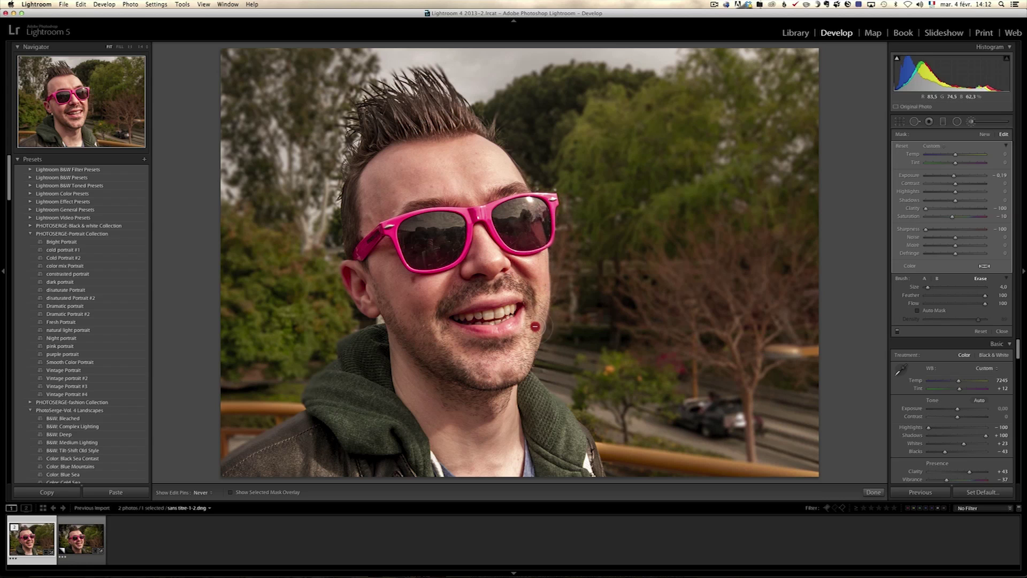
{"action": "left_click_drag", "start_coordinate": [513, 346], "coordinate": [520, 332]}
{"action": "key", "text": "alt"}
{"action": "left_click_drag", "start_coordinate": [381, 295], "coordinate": [392, 307]}
{"action": "mouse_move", "coordinate": [351, 271]}
{"action": "left_mouse_down"}
{"action": "mouse_move", "coordinate": [371, 305]}
{"action": "mouse_move", "coordinate": [345, 275]}
{"action": "left_mouse_up"}
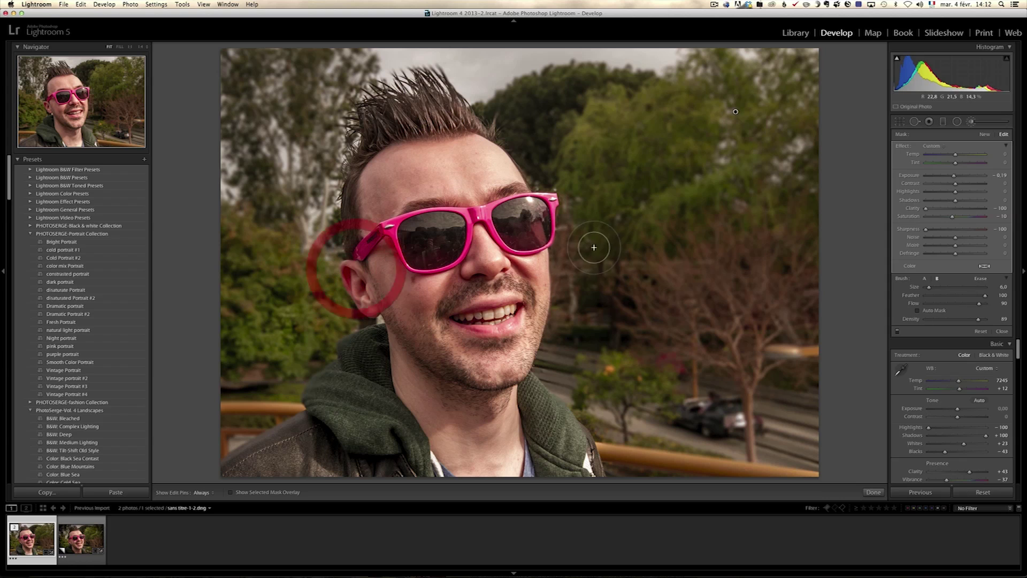
{"action": "mouse_move", "coordinate": [537, 253]}
{"action": "left_mouse_down"}
{"action": "mouse_move", "coordinate": [538, 309]}
{"action": "mouse_move", "coordinate": [529, 251]}
{"action": "left_mouse_up"}
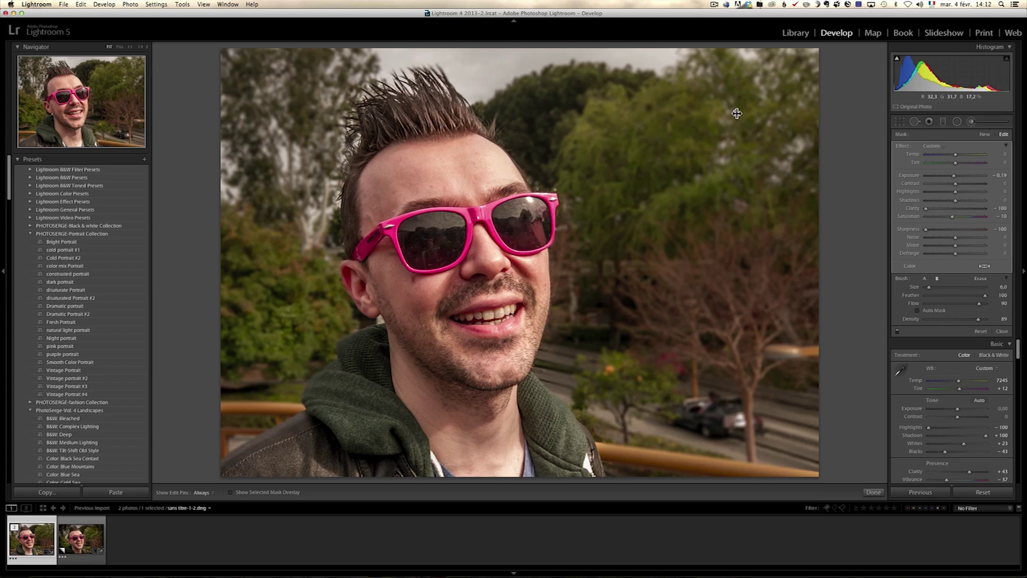
{"action": "key", "text": "o"}
{"action": "key", "text": "alt"}
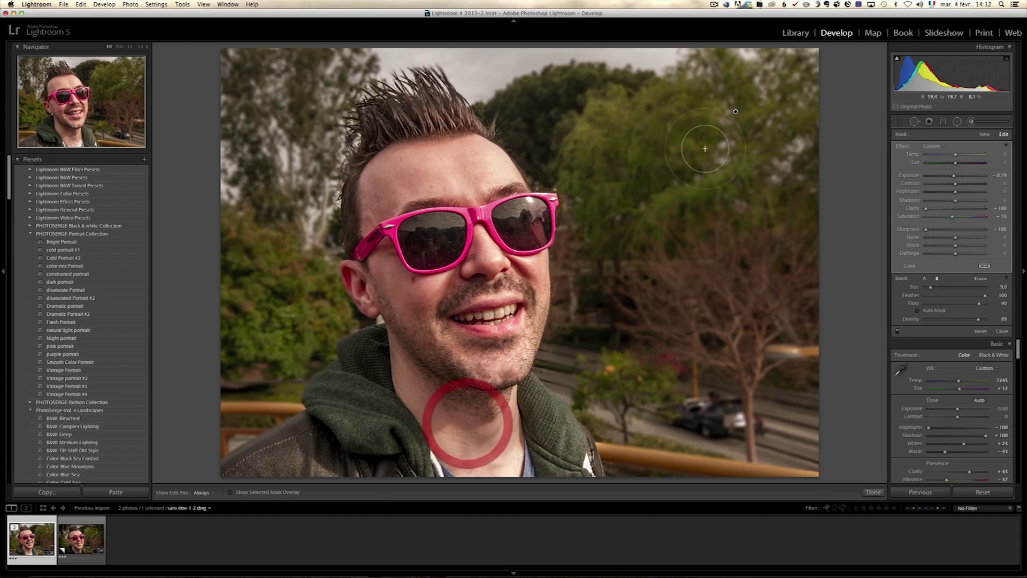
Show the mask overlay and erase the blur mask from the man's neck and collar
{"action": "left_click", "coordinate": [258, 495]}
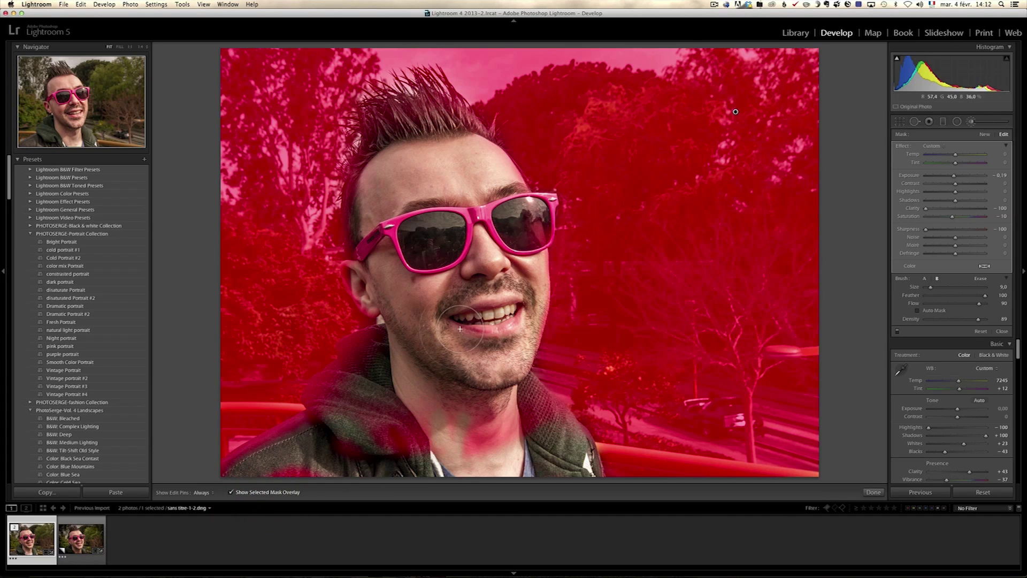
{"action": "scroll", "coordinate": [418, 435], "scroll_direction": "up", "scroll_amount": 3}
{"action": "key", "text": "alt"}
{"action": "left_click_drag", "start_coordinate": [418, 435], "coordinate": [284, 473]}
{"action": "mouse_move", "coordinate": [478, 396]}
{"action": "left_mouse_down"}
{"action": "mouse_move", "coordinate": [426, 448]}
{"action": "mouse_move", "coordinate": [520, 408]}
{"action": "mouse_move", "coordinate": [554, 428]}
{"action": "mouse_move", "coordinate": [471, 457]}
{"action": "mouse_move", "coordinate": [436, 371]}
{"action": "mouse_move", "coordinate": [412, 409]}
{"action": "left_mouse_up"}
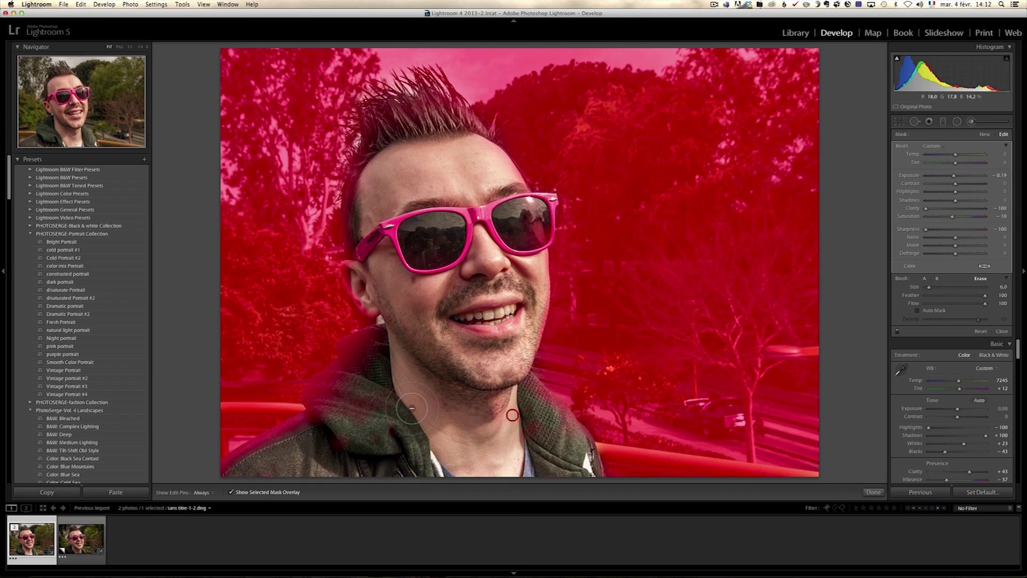
Erase the blur mask from the ear, hood and shoulder
{"action": "mouse_move", "coordinate": [348, 270]}
{"action": "left_mouse_down"}
{"action": "mouse_move", "coordinate": [369, 308]}
{"action": "mouse_move", "coordinate": [374, 293]}
{"action": "left_mouse_up"}
{"action": "key", "text": "h"}
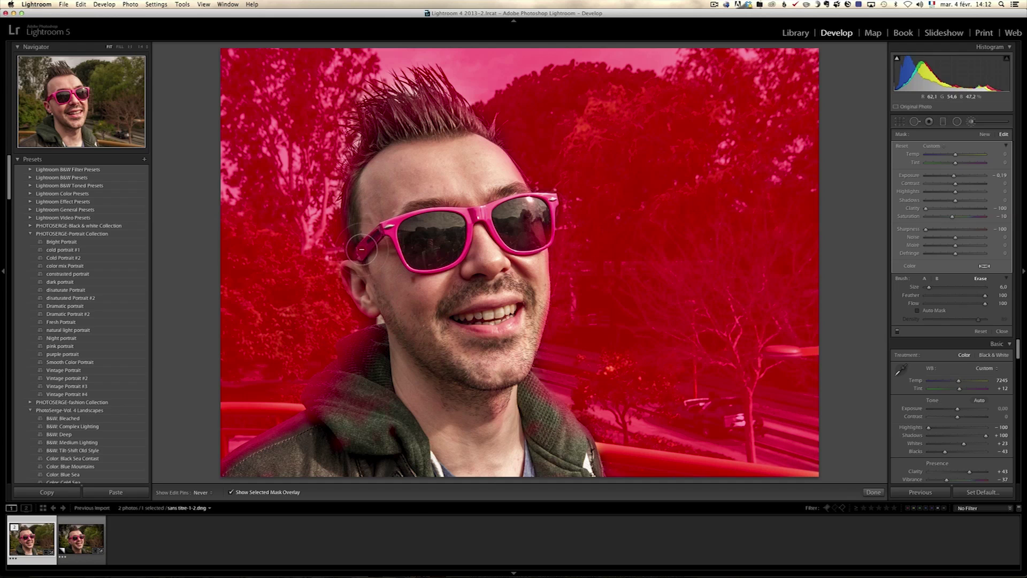
{"action": "left_click_drag", "start_coordinate": [370, 282], "coordinate": [385, 297]}
{"action": "key", "text": "h"}
{"action": "key", "text": "h"}
{"action": "key", "text": "h"}
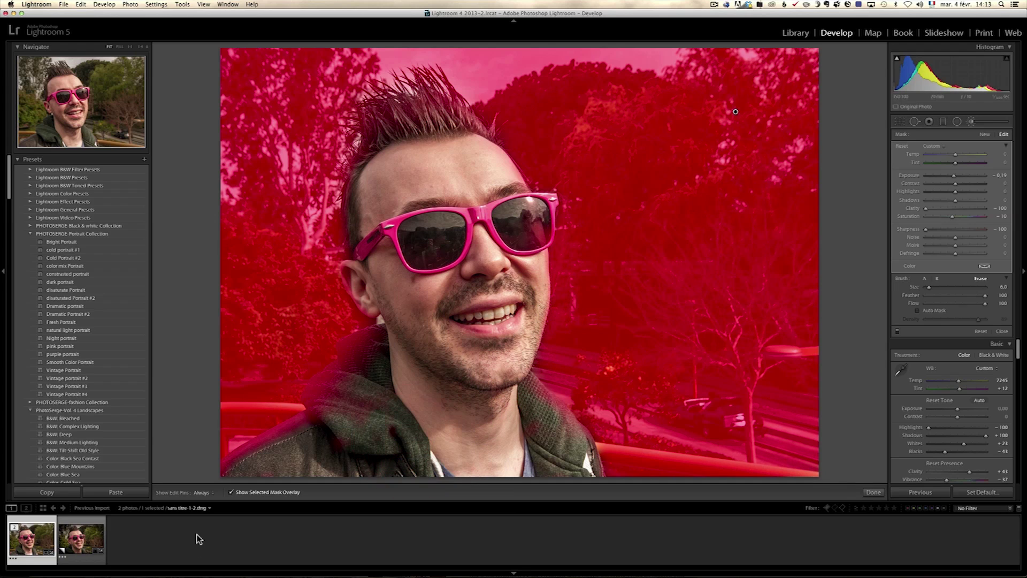
{"action": "key", "text": "h"}
{"action": "mouse_move", "coordinate": [321, 418]}
{"action": "left_mouse_down"}
{"action": "mouse_move", "coordinate": [317, 394]}
{"action": "mouse_move", "coordinate": [350, 351]}
{"action": "mouse_move", "coordinate": [408, 325]}
{"action": "left_mouse_up"}
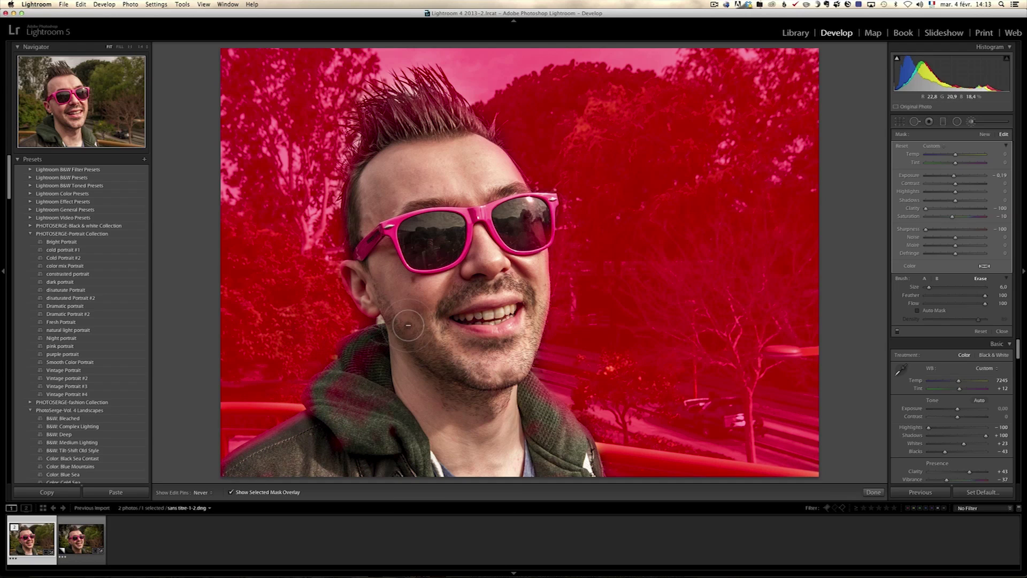
{"action": "key", "text": "h"}
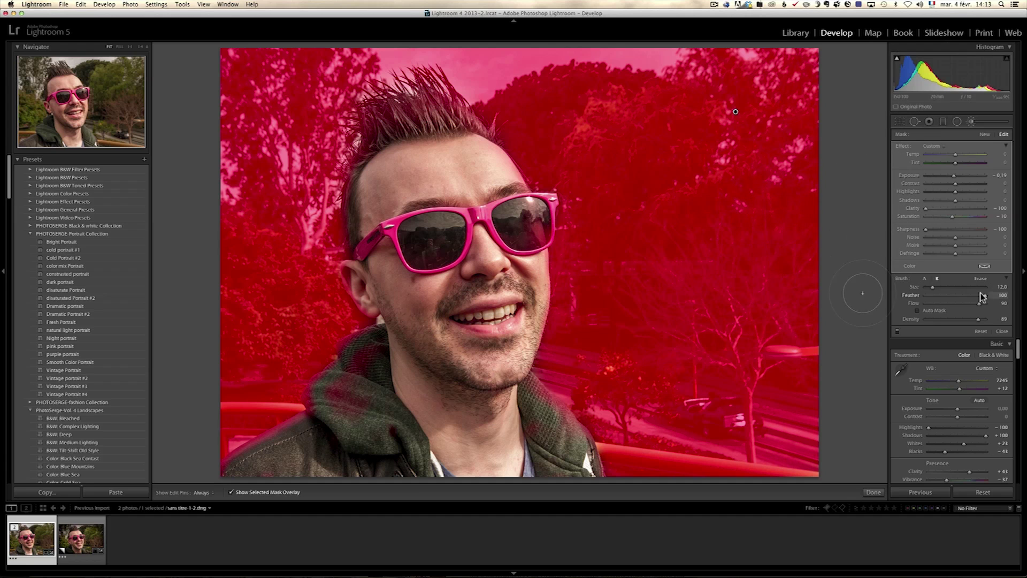
Hide the mask overlay, duplicate the background blur adjustment, then delete the extra copy
{"action": "left_click", "coordinate": [231, 493]}
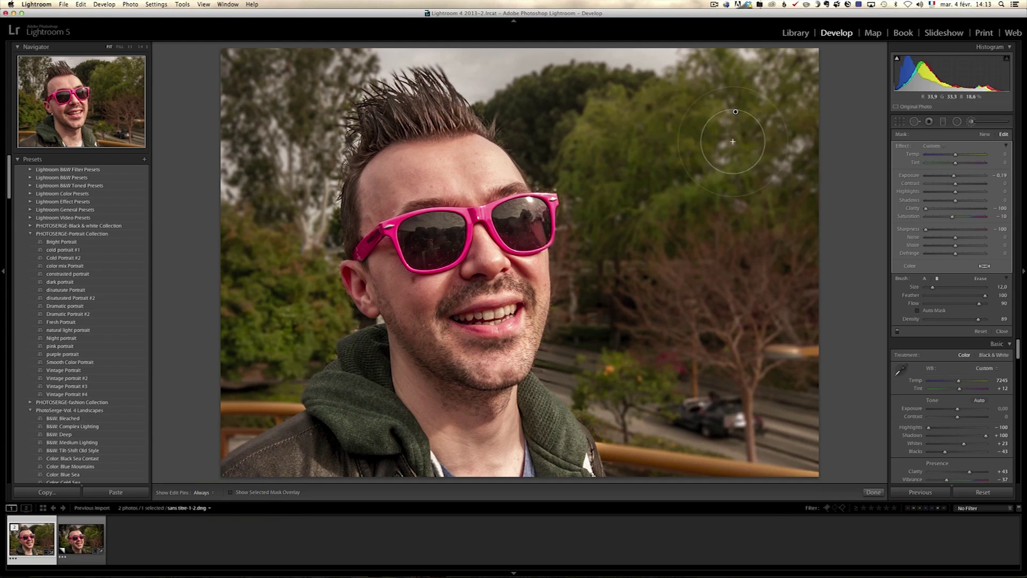
{"action": "right_click", "coordinate": [735, 111]}
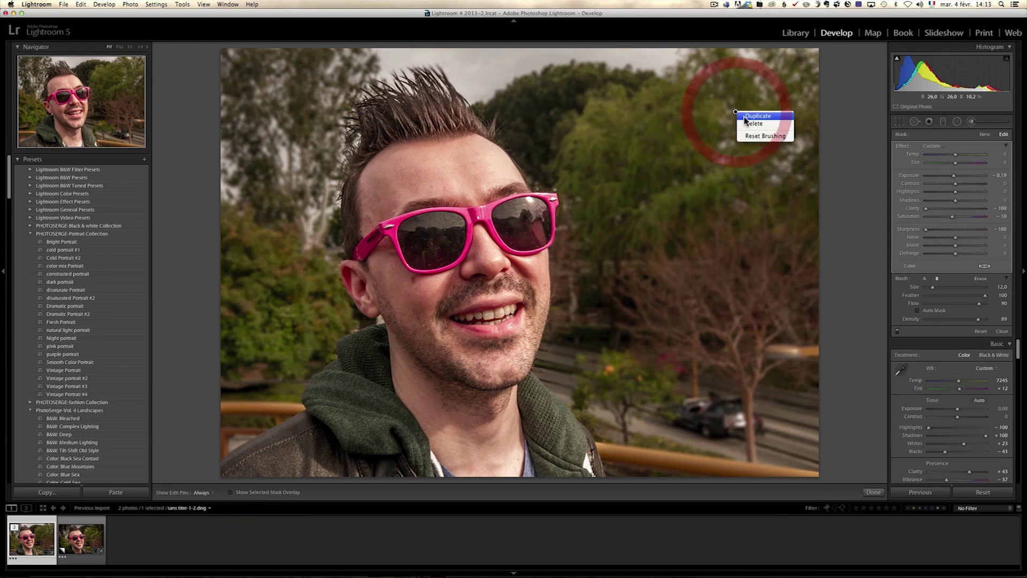
{"action": "left_click", "coordinate": [764, 134]}
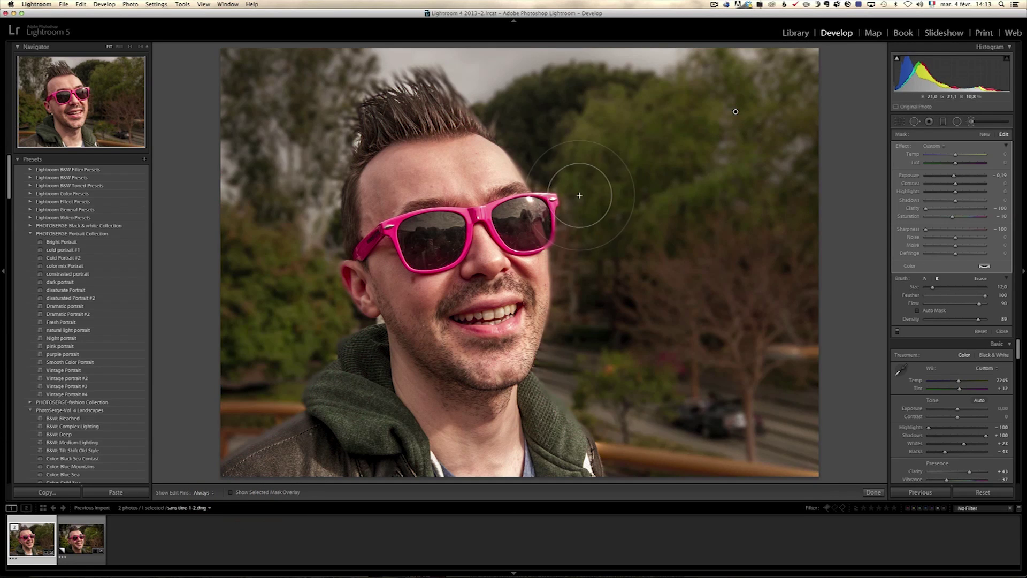
{"action": "left_click_drag", "start_coordinate": [920, 208], "coordinate": [942, 230]}
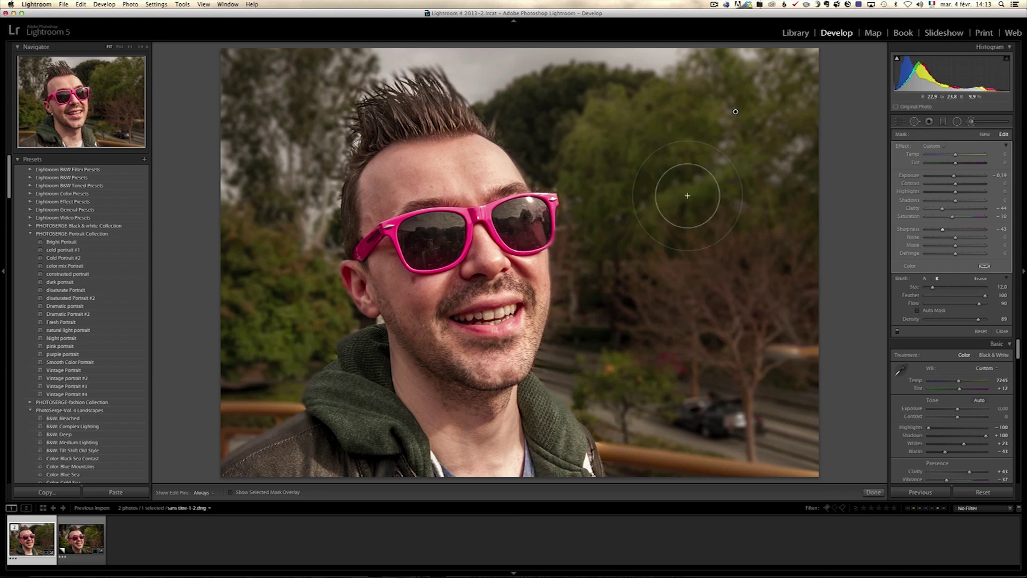
{"action": "key", "text": "Delete"}
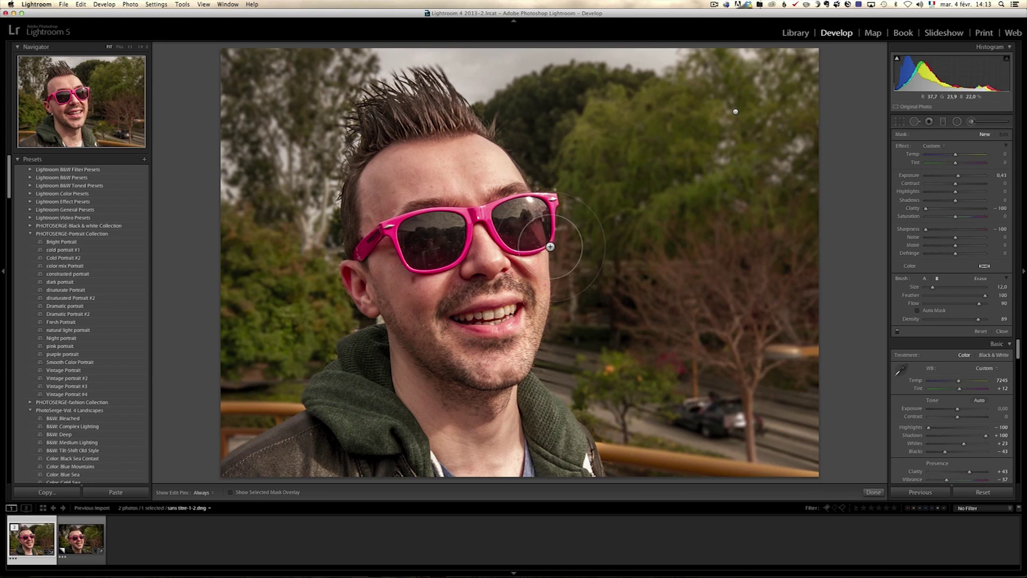
Select the background blur pin and erase its mask from the right sunglass lens
{"action": "scroll", "coordinate": [537, 233], "scroll_direction": "down", "scroll_amount": 5}
{"action": "key", "text": "alt"}
{"action": "scroll", "coordinate": [541, 232], "scroll_direction": "down", "scroll_amount": 2}
{"action": "left_click", "coordinate": [736, 114]}
{"action": "key", "text": "alt"}
{"action": "key", "text": "h"}
{"action": "mouse_move", "coordinate": [543, 240]}
{"action": "left_mouse_down"}
{"action": "mouse_move", "coordinate": [580, 239]}
{"action": "mouse_move", "coordinate": [549, 246]}
{"action": "left_mouse_up"}
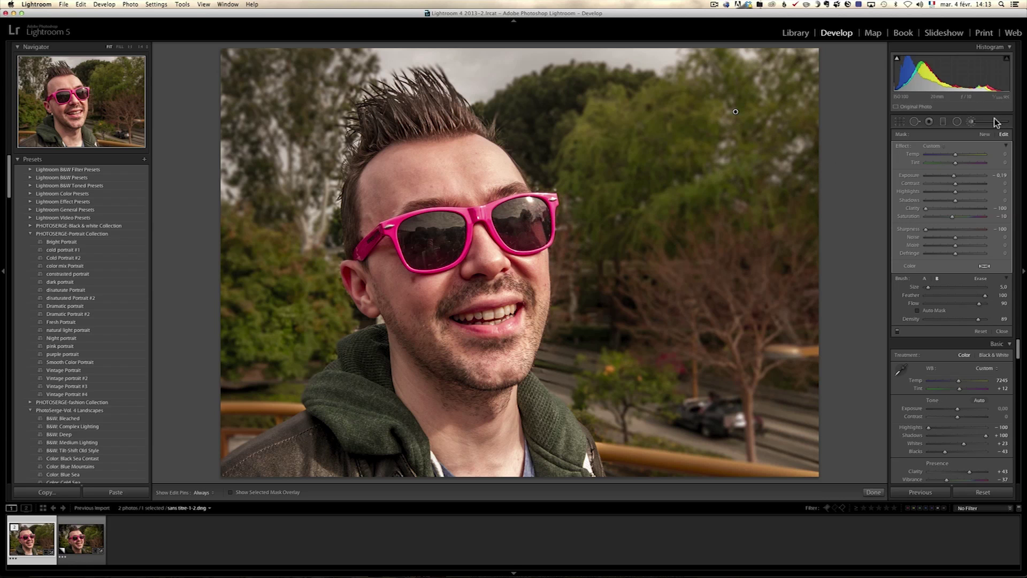
Paint a new reset brush adjustment over both lenses with Exposure -1.82 and Contrast 33
{"action": "left_click", "coordinate": [984, 135]}
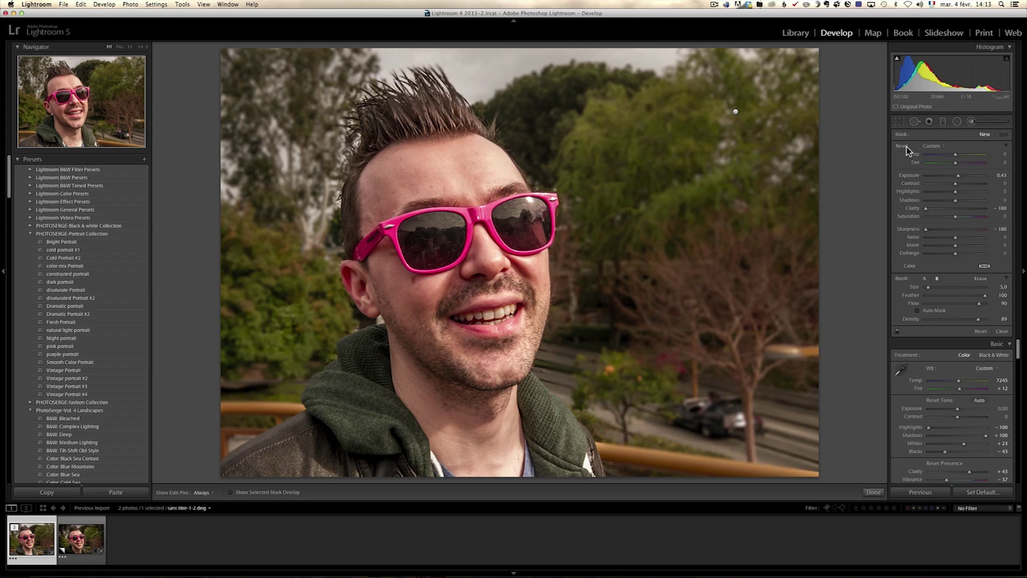
{"action": "left_click", "coordinate": [906, 147], "text": "alt"}
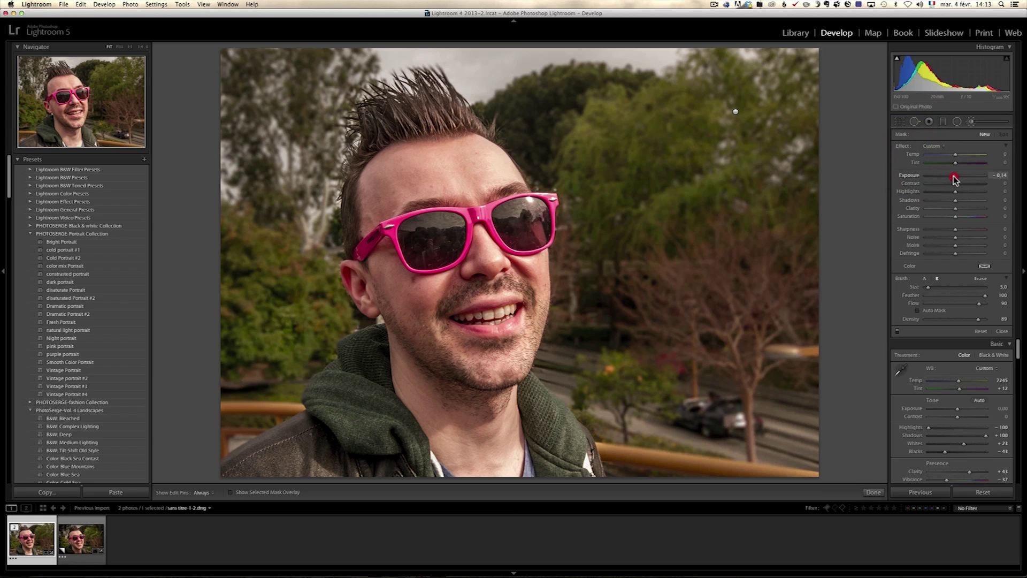
{"action": "scroll", "coordinate": [416, 249], "scroll_direction": "up", "scroll_amount": 2}
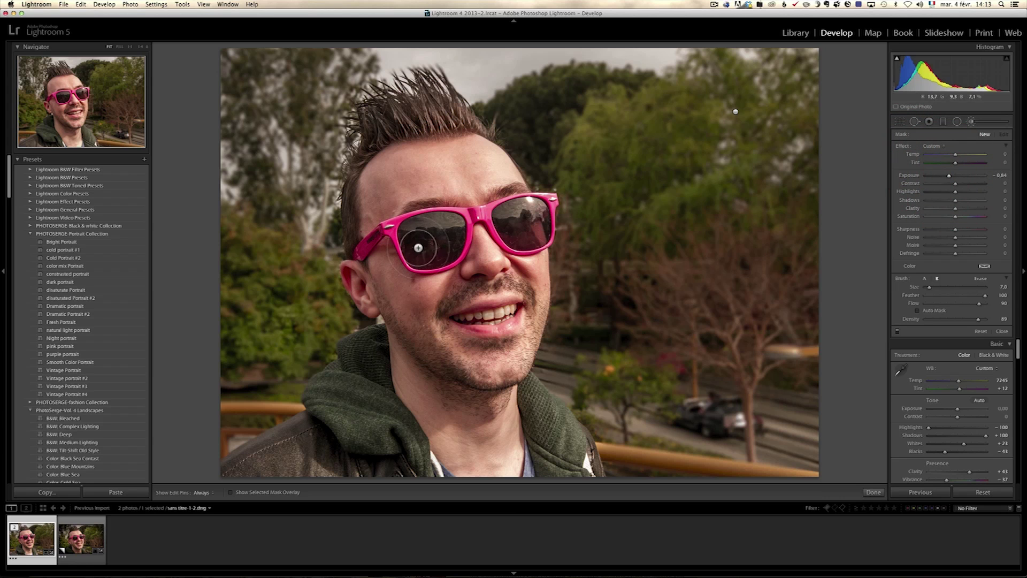
{"action": "mouse_move", "coordinate": [426, 247]}
{"action": "left_mouse_down"}
{"action": "mouse_move", "coordinate": [448, 230]}
{"action": "mouse_move", "coordinate": [423, 231]}
{"action": "mouse_move", "coordinate": [417, 244]}
{"action": "mouse_move", "coordinate": [431, 252]}
{"action": "mouse_move", "coordinate": [456, 236]}
{"action": "mouse_move", "coordinate": [428, 243]}
{"action": "left_mouse_up"}
{"action": "key", "text": "h"}
{"action": "key", "text": "h"}
{"action": "mouse_move", "coordinate": [503, 222]}
{"action": "left_mouse_down"}
{"action": "mouse_move", "coordinate": [521, 236]}
{"action": "mouse_move", "coordinate": [537, 229]}
{"action": "mouse_move", "coordinate": [527, 231]}
{"action": "mouse_move", "coordinate": [530, 217]}
{"action": "mouse_move", "coordinate": [512, 227]}
{"action": "left_mouse_up"}
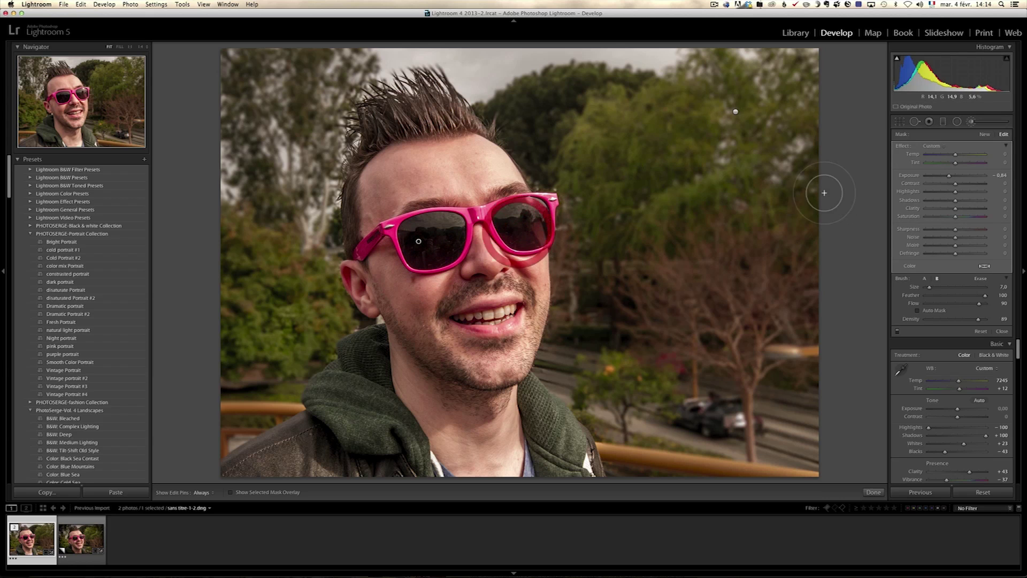
{"action": "left_click_drag", "start_coordinate": [945, 179], "coordinate": [965, 186]}
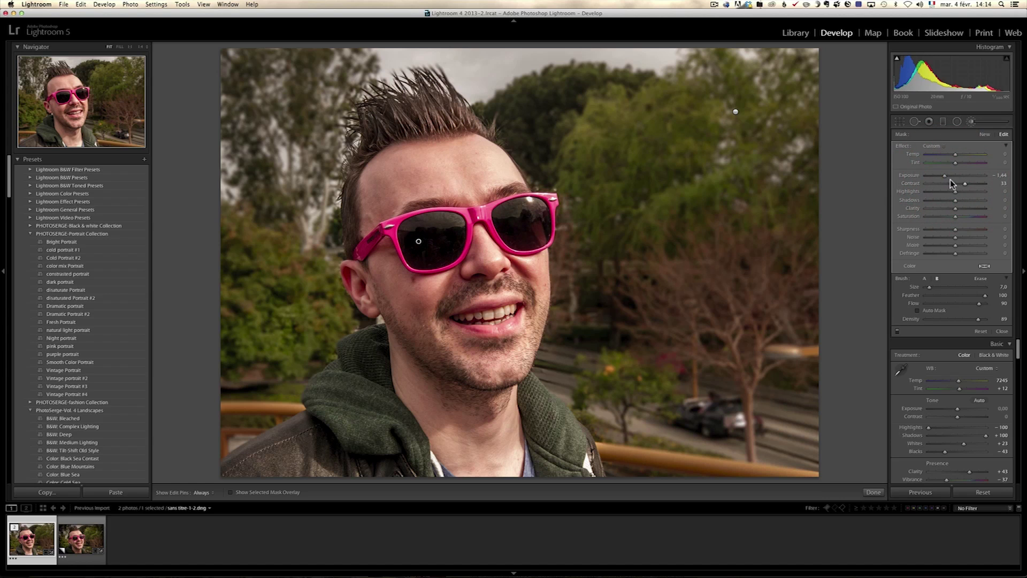
Erase lens darkening that spilled past the right lens and onto the pink frames
{"action": "mouse_move", "coordinate": [533, 228]}
{"action": "left_mouse_down"}
{"action": "mouse_move", "coordinate": [524, 233]}
{"action": "mouse_move", "coordinate": [536, 229]}
{"action": "left_mouse_up"}
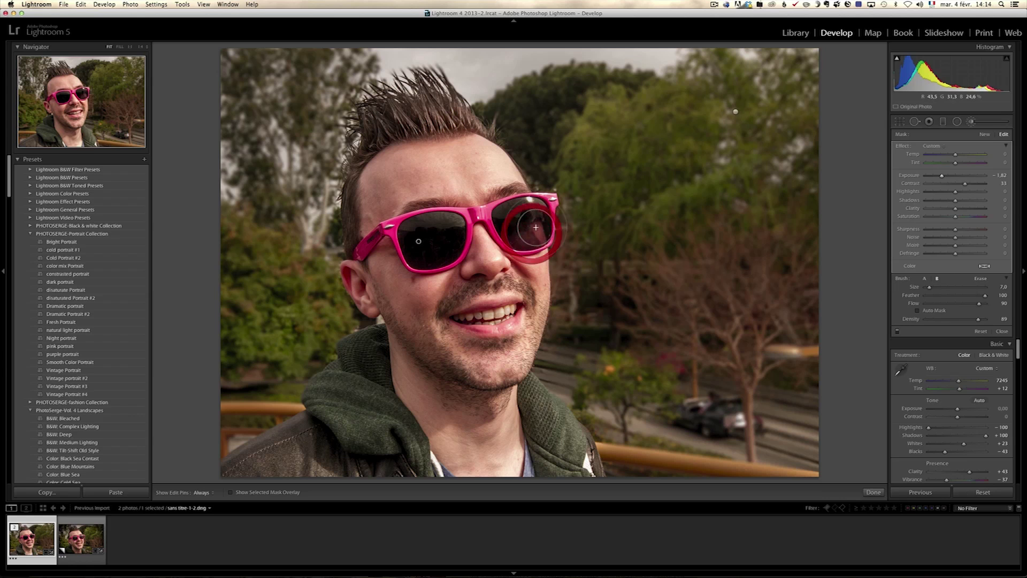
{"action": "key", "text": "h"}
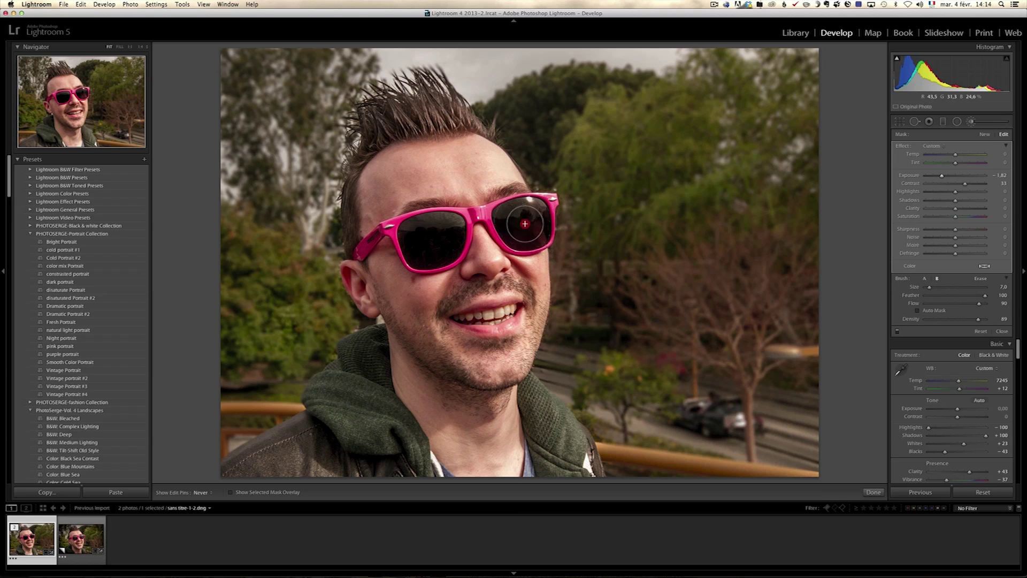
{"action": "key", "text": "alt"}
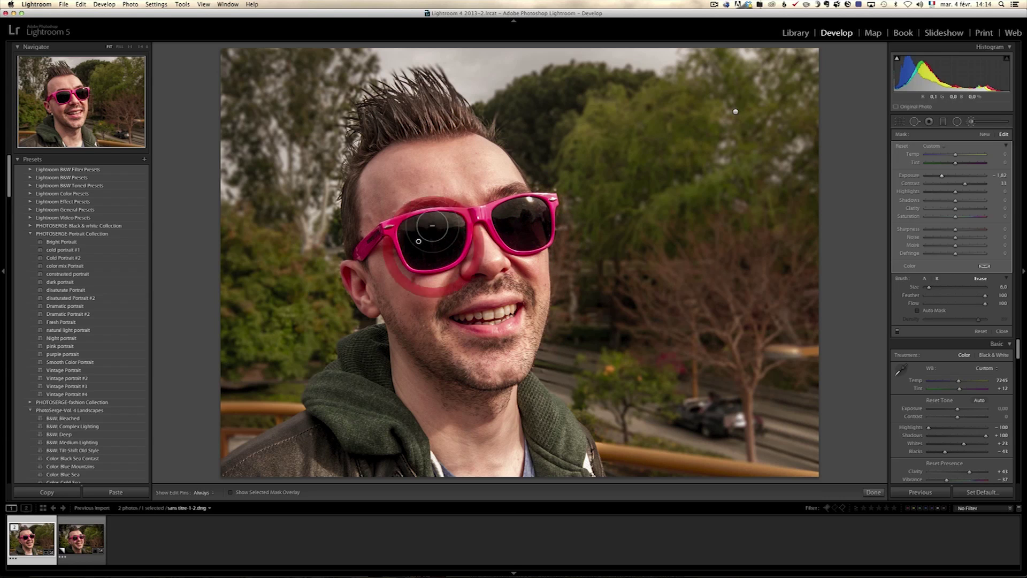
{"action": "key", "text": "h"}
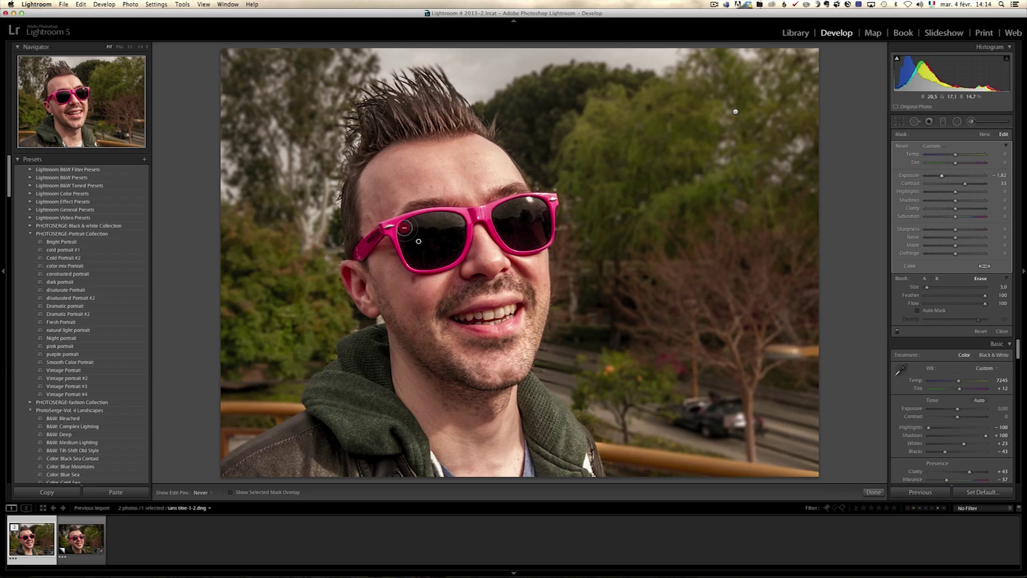
{"action": "key", "text": "h"}
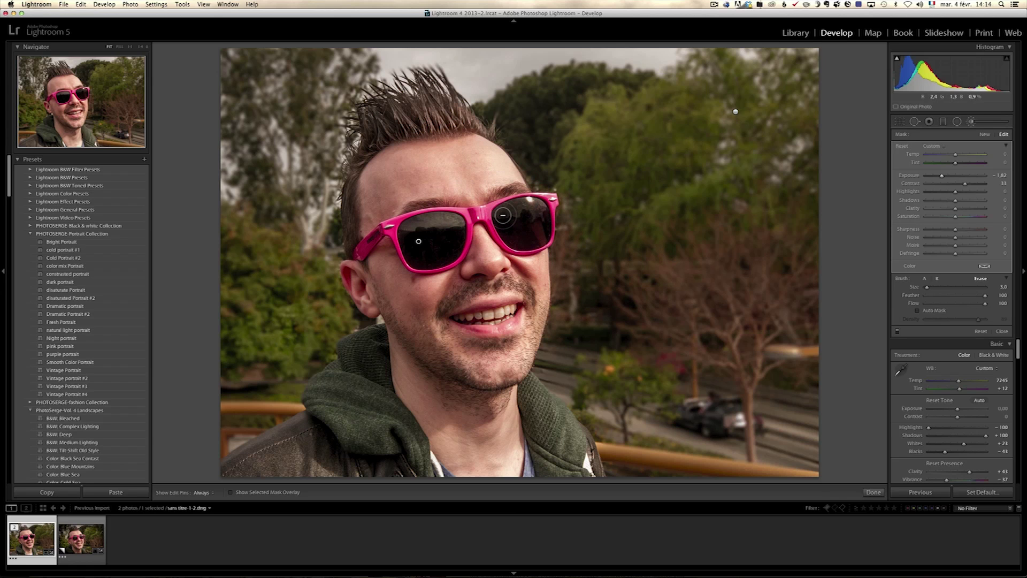
{"action": "key", "text": "h"}
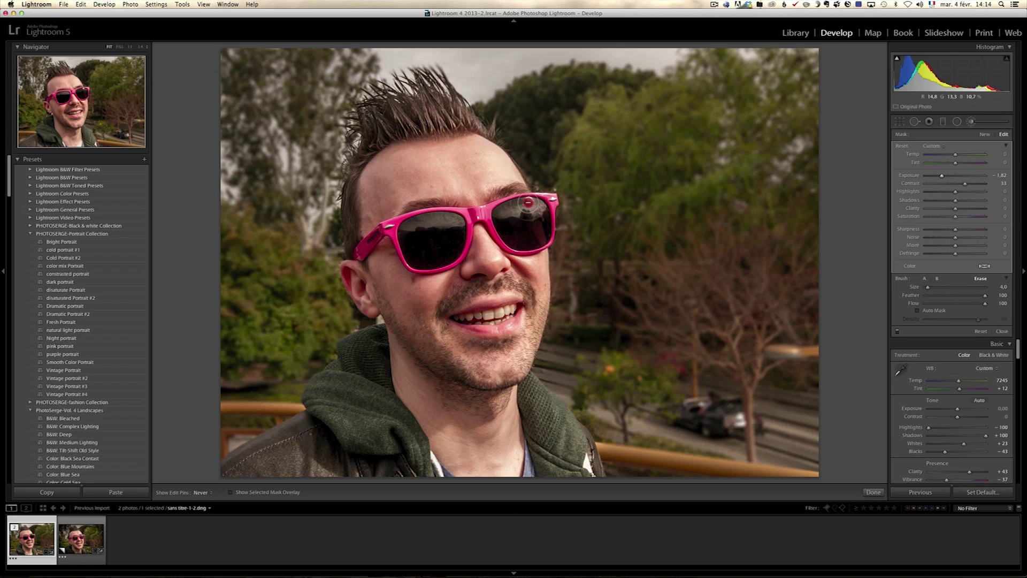
{"action": "left_click_drag", "start_coordinate": [504, 210], "coordinate": [408, 227]}
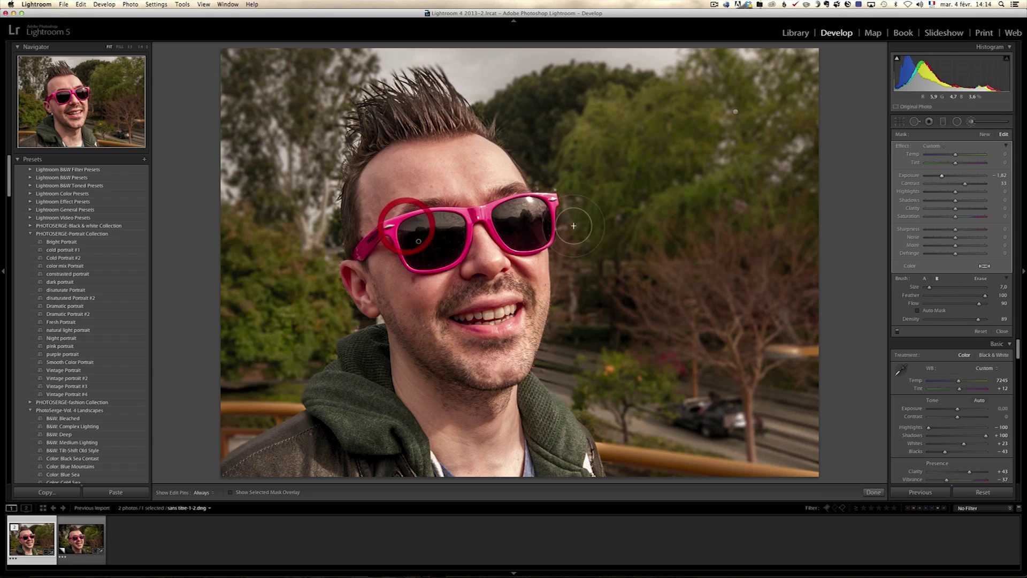
Compare local adjustments off and on, then start a new brush with slightly raised exposure
{"action": "left_click", "coordinate": [897, 332]}
{"action": "left_click", "coordinate": [898, 332]}
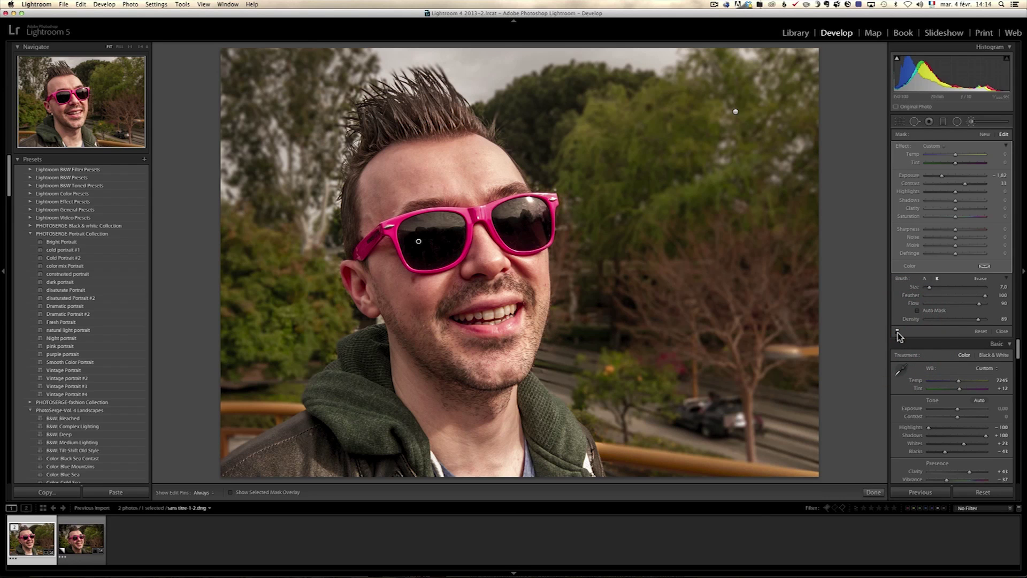
{"action": "left_click", "coordinate": [983, 134]}
{"action": "scroll", "coordinate": [466, 340], "scroll_direction": "down", "scroll_amount": 2}
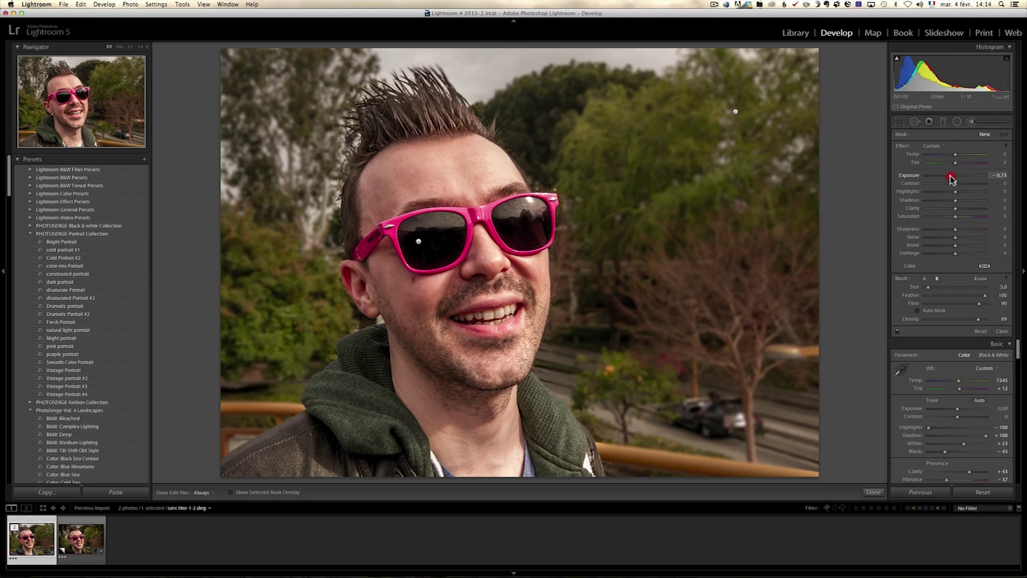
{"action": "left_click_drag", "start_coordinate": [951, 178], "coordinate": [971, 194]}
{"action": "scroll", "coordinate": [468, 318], "scroll_direction": "down", "scroll_amount": 3}
Paint the teeth at 1:1 zoom, set Saturation -22, then zoom back to fit
{"action": "left_click", "coordinate": [480, 316]}
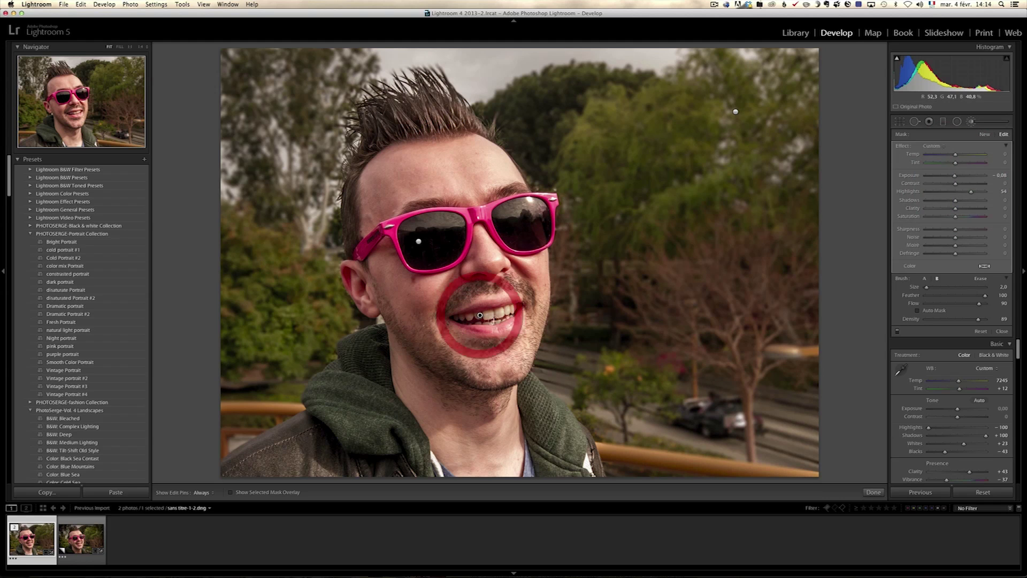
{"action": "left_click", "coordinate": [500, 318]}
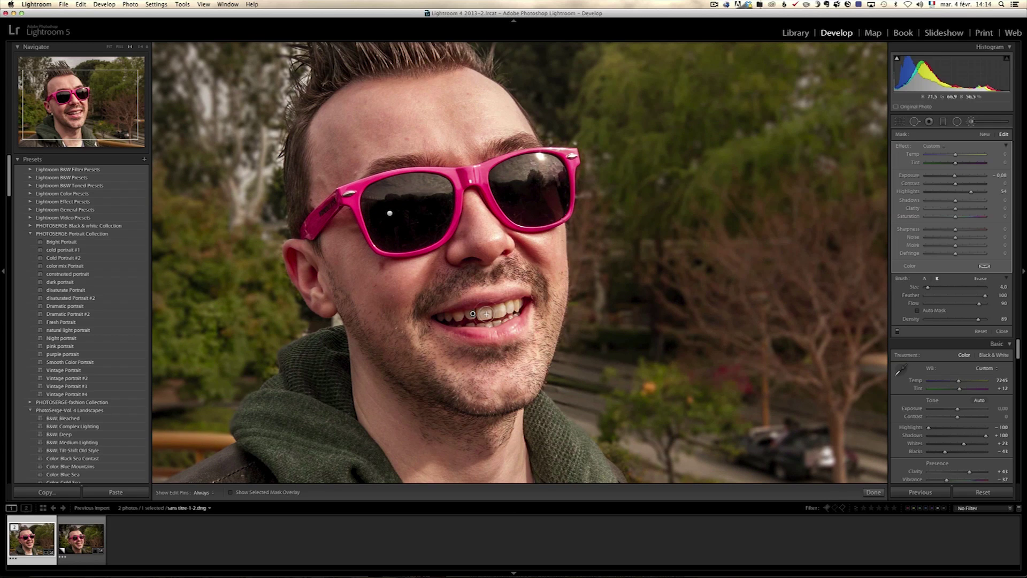
{"action": "left_click_drag", "start_coordinate": [491, 313], "coordinate": [505, 311]}
{"action": "key", "text": "h"}
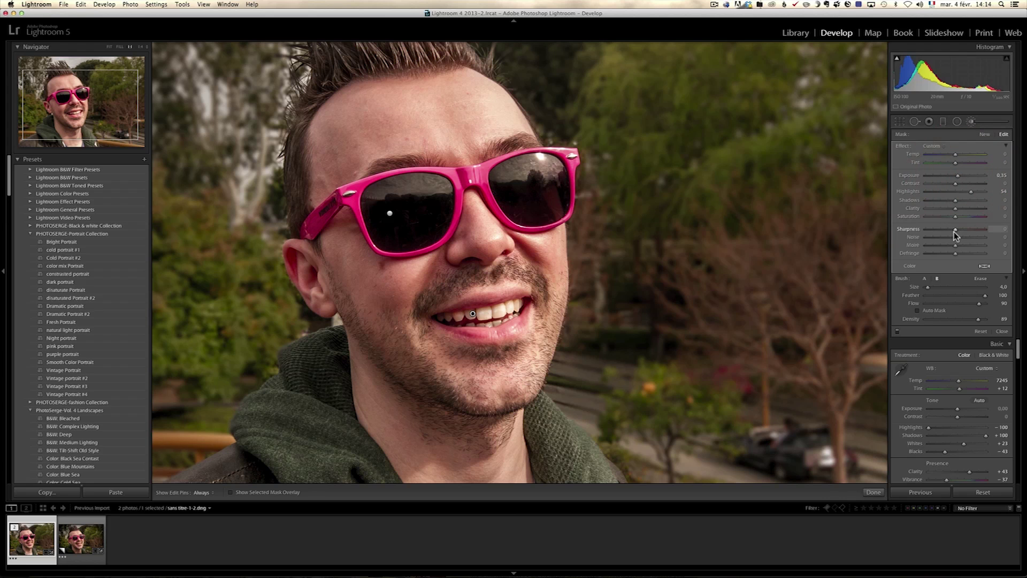
{"action": "left_click_drag", "start_coordinate": [950, 223], "coordinate": [948, 224]}
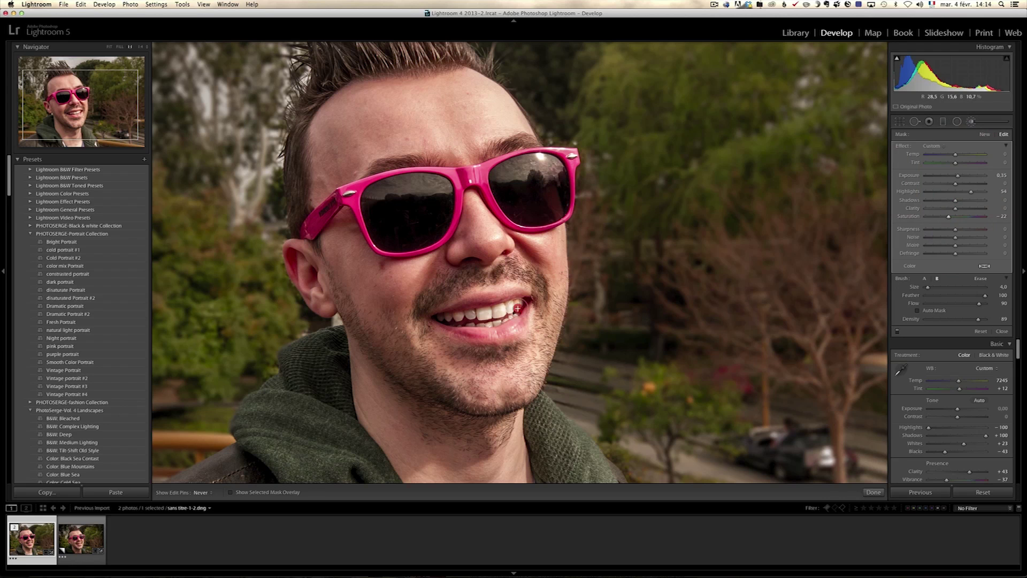
{"action": "key", "text": "h"}
{"action": "key", "text": "z"}
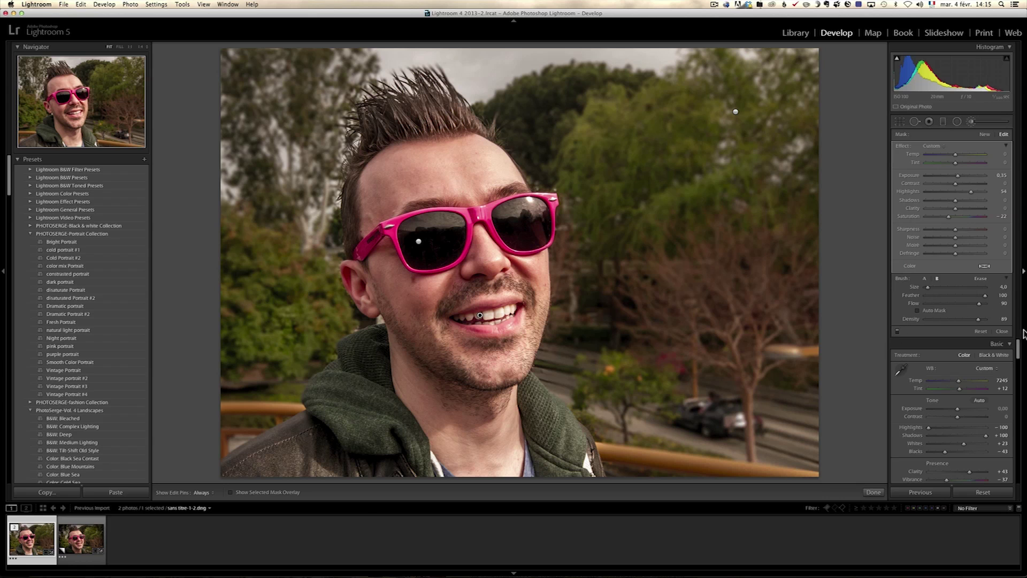
Close the brush and set Post-Crop Vignetting Amount to -48, then view the unedited copy
{"action": "left_click", "coordinate": [1003, 332]}
{"action": "left_click_drag", "start_coordinate": [1023, 203], "coordinate": [1023, 546]}
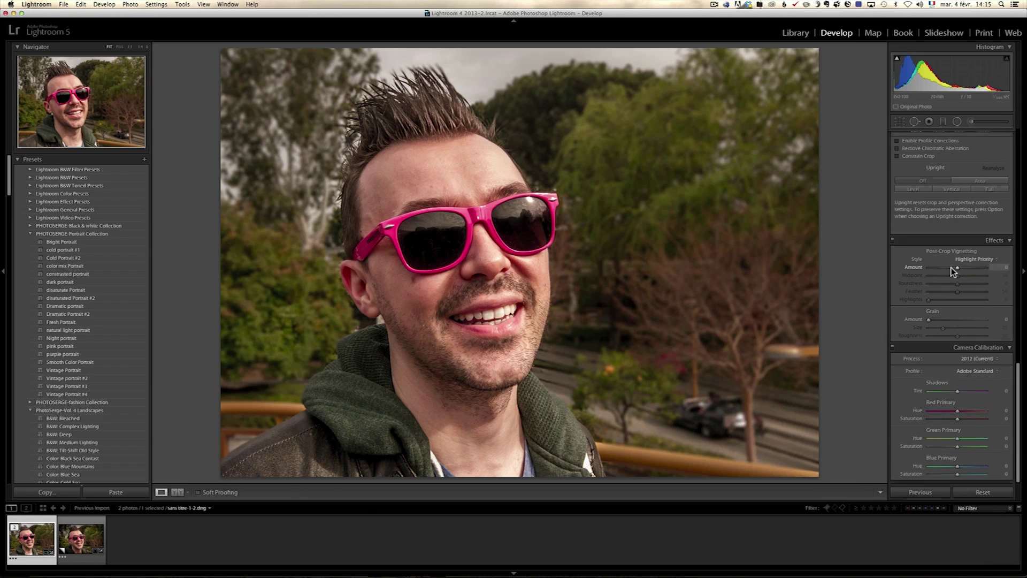
{"action": "left_click_drag", "start_coordinate": [958, 267], "coordinate": [942, 270]}
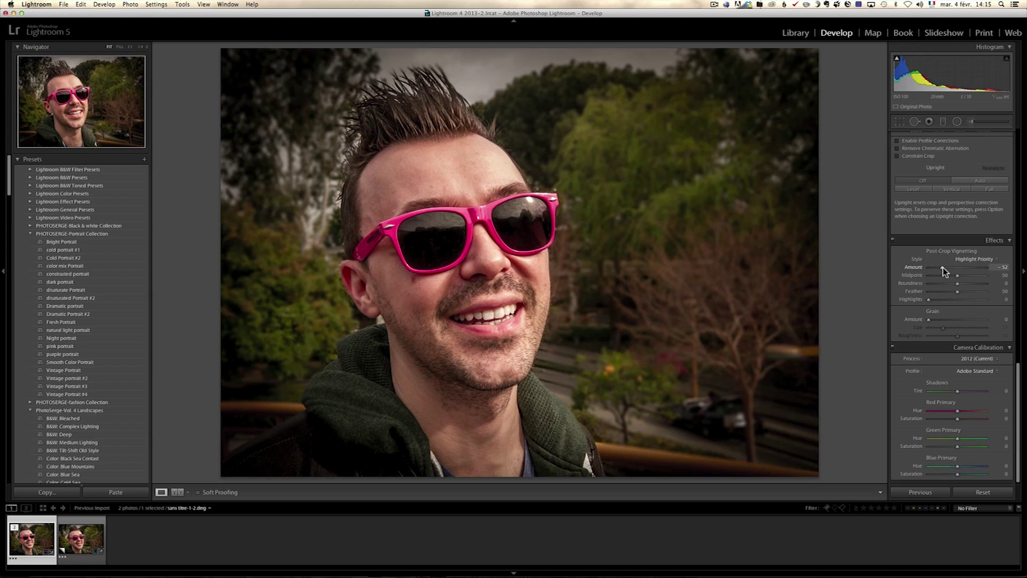
{"action": "left_click", "coordinate": [944, 268]}
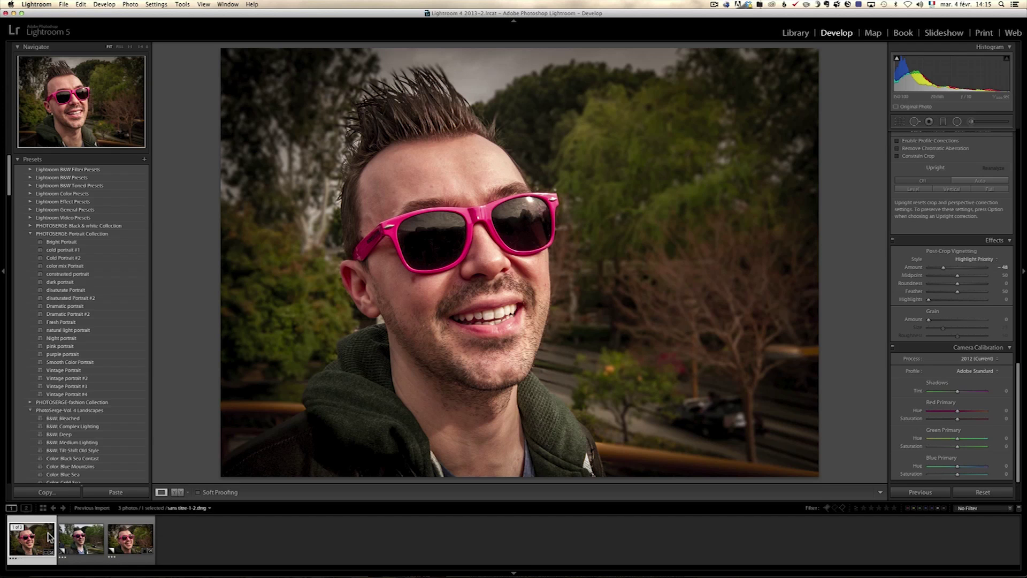
{"action": "left_click", "coordinate": [82, 537]}
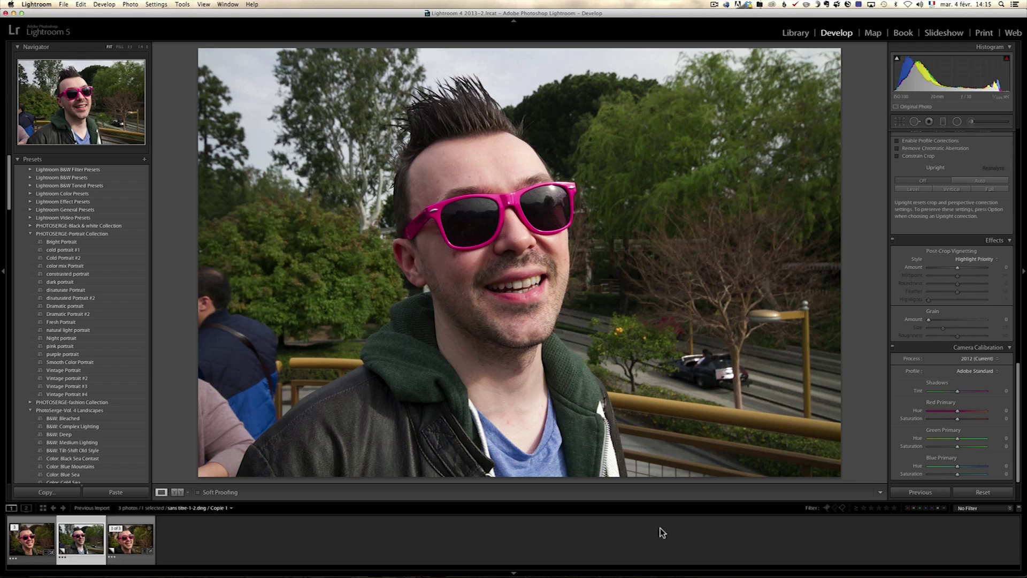
Reset the copy's develop settings and switch between it and the edited portrait to compare
{"action": "left_click", "coordinate": [998, 494]}
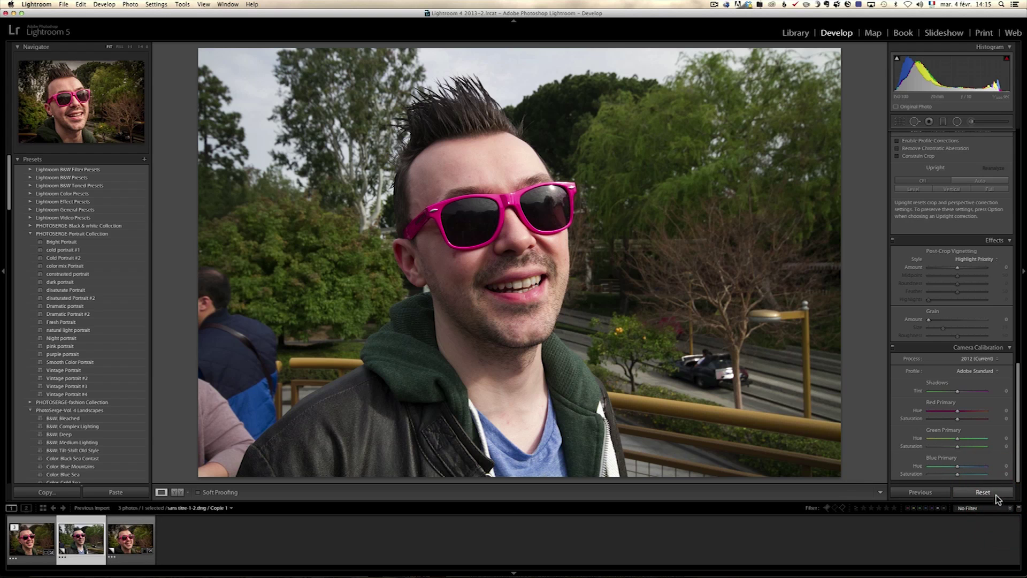
{"action": "left_click", "coordinate": [46, 536]}
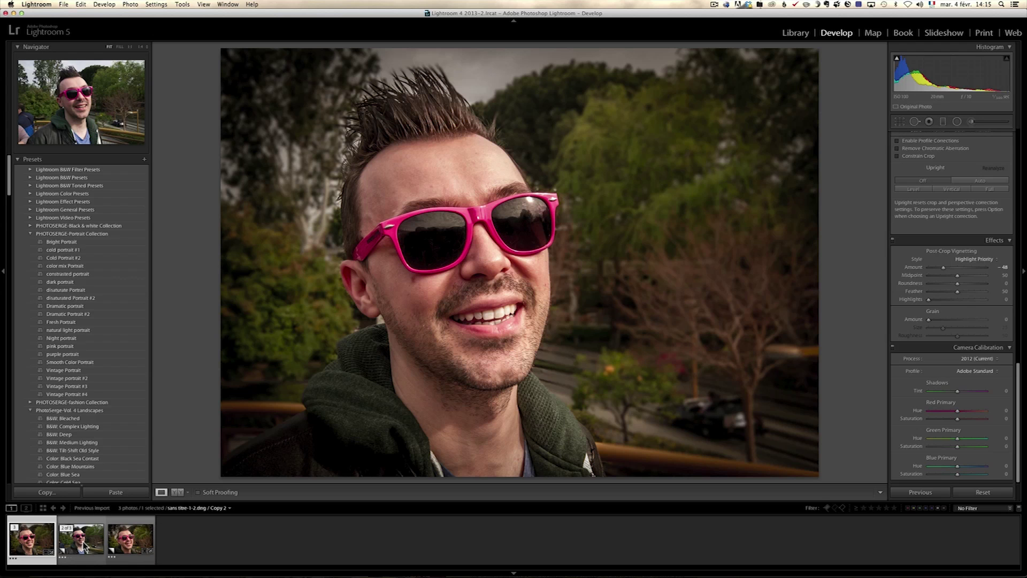
{"action": "left_click", "coordinate": [85, 544]}
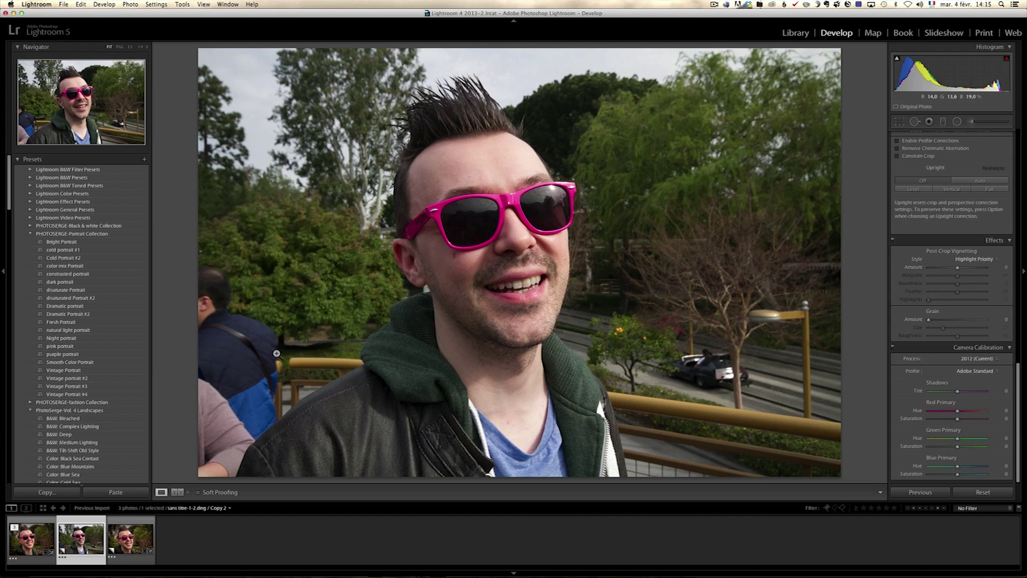
Return to the edited portrait in the filmstrip
{"action": "left_click", "coordinate": [33, 542]}
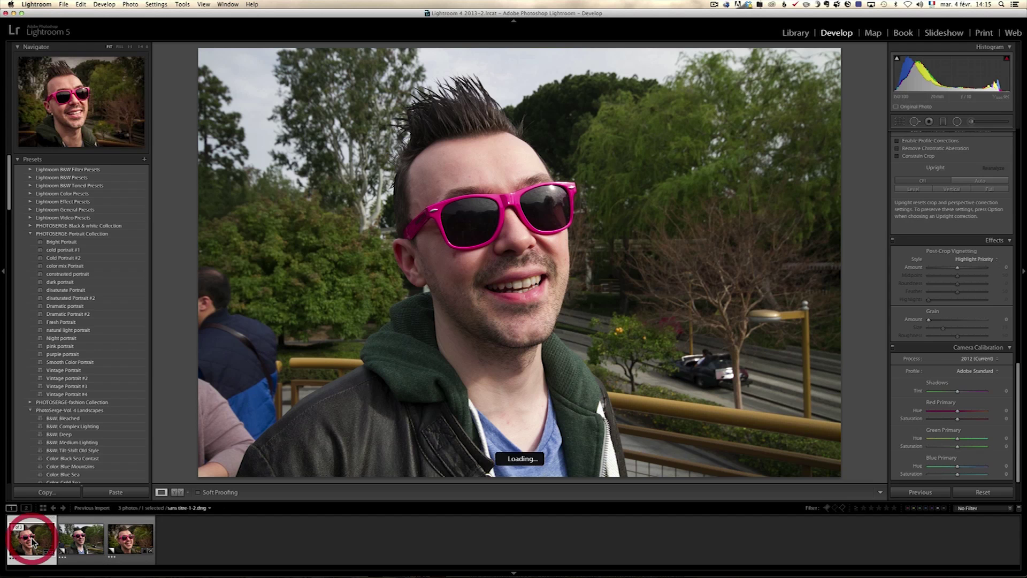